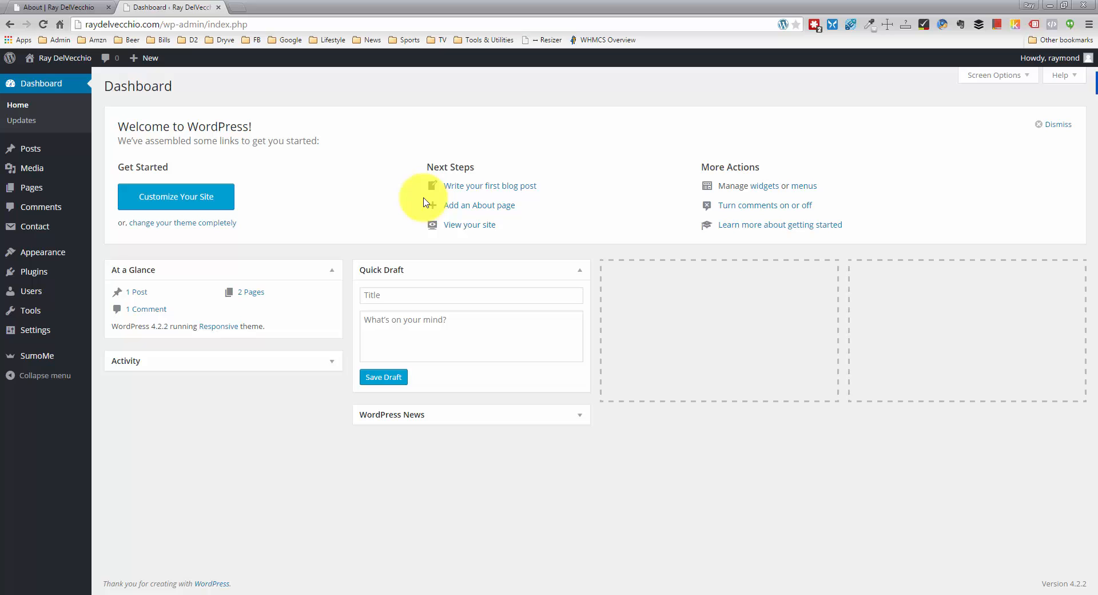
# Search the WordPress plugin directory for "seo by yoast" to add a new plugin.
pyautogui.click(38, 275)
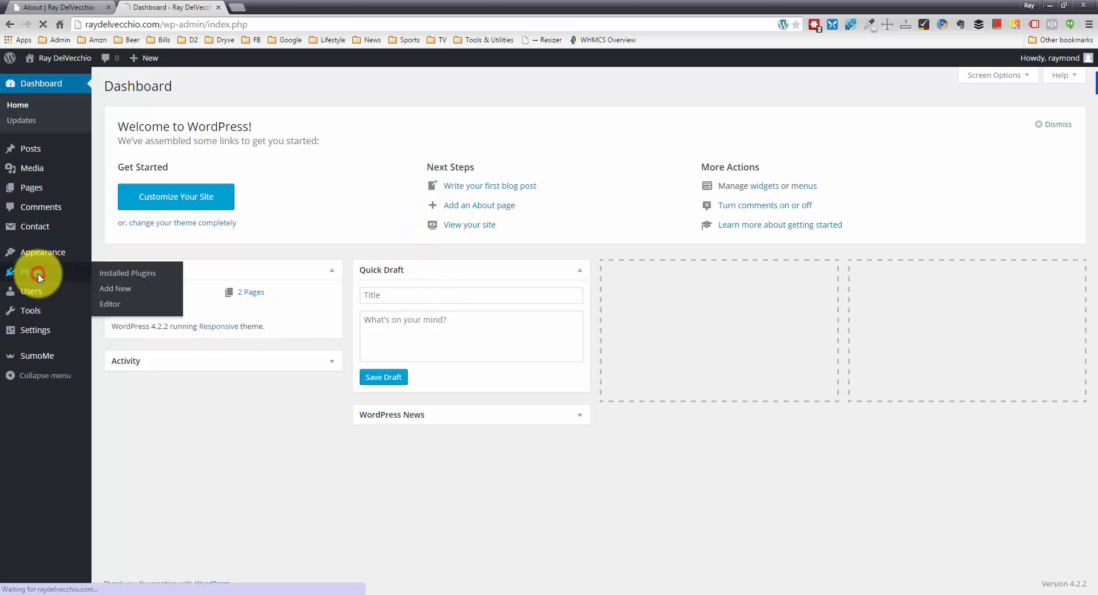
pyautogui.click(187, 91)
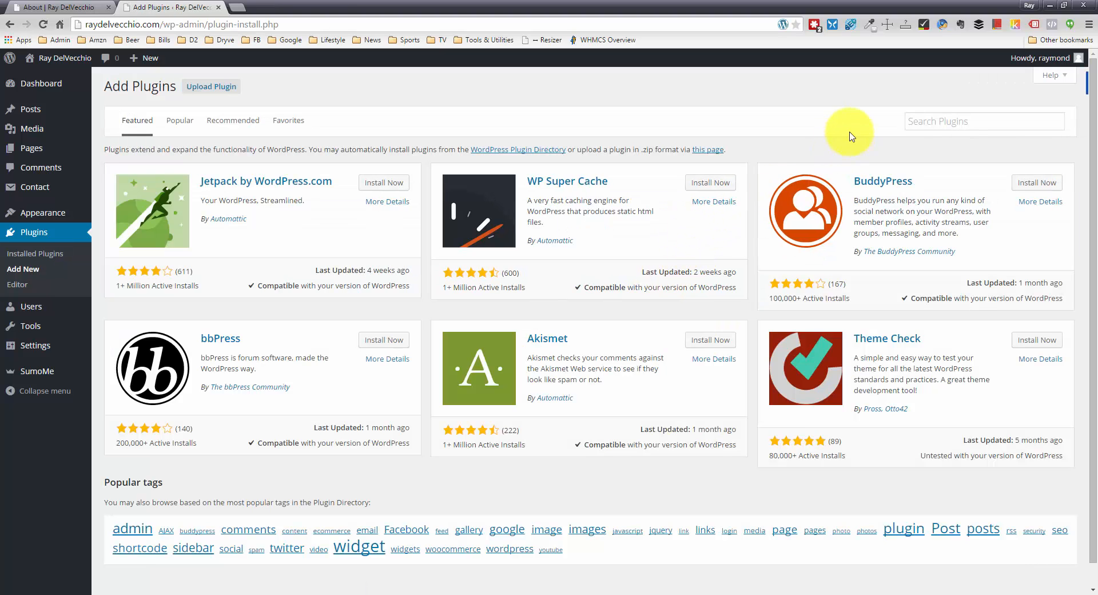
pyautogui.click(946, 120)
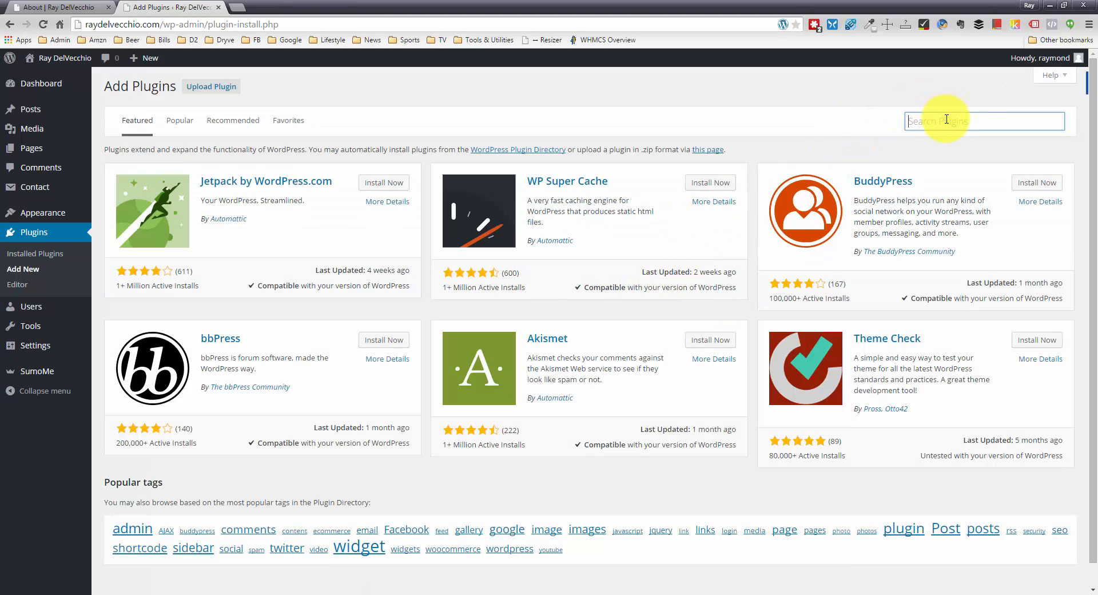
pyautogui.write('seo by yoast')
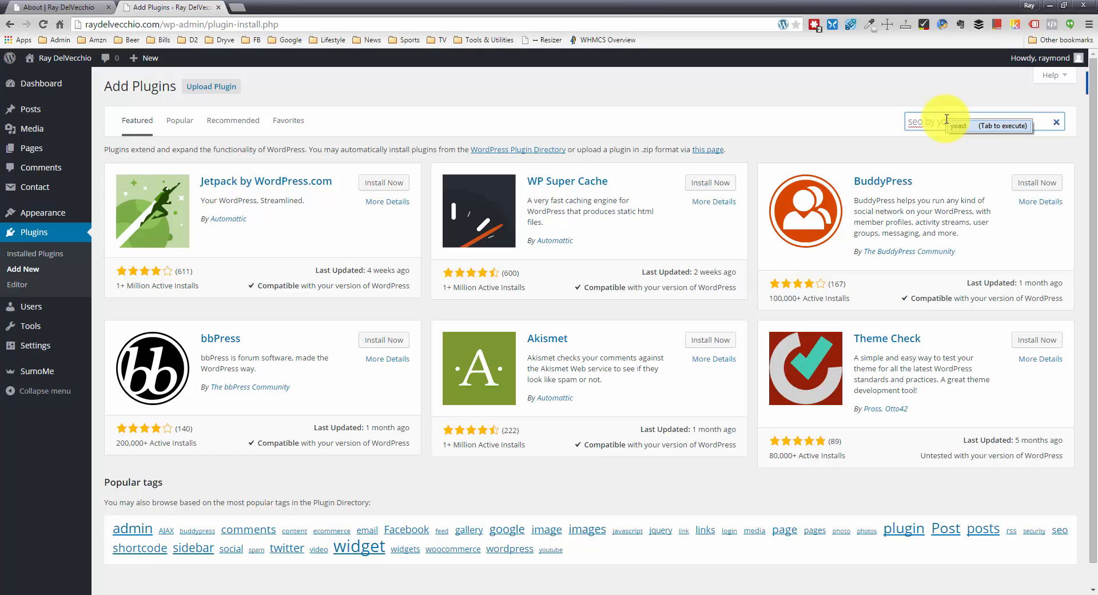
pyautogui.press('Return')
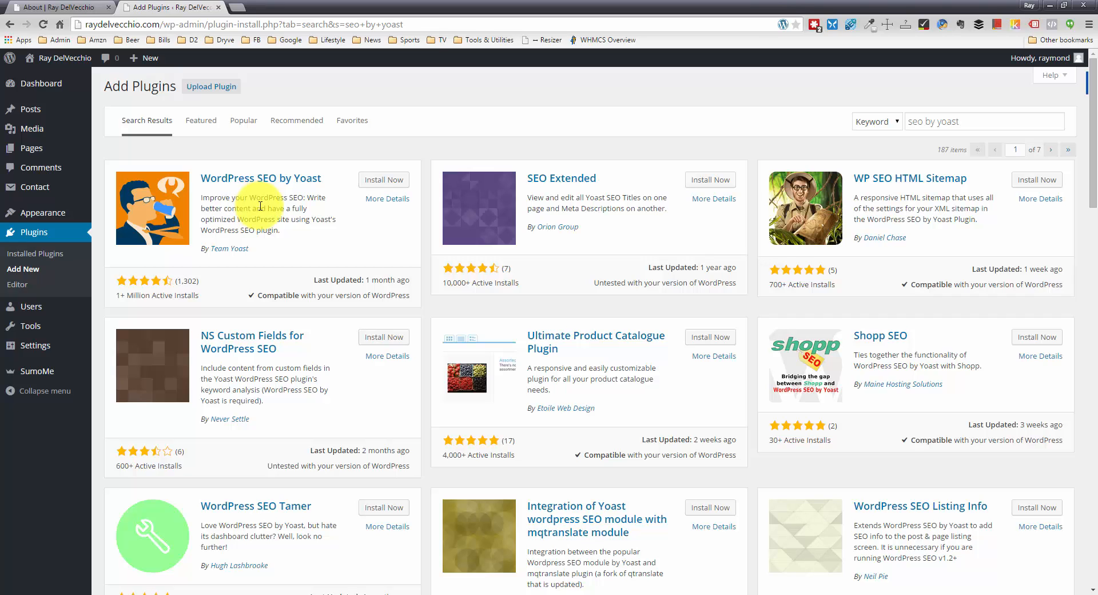
# Install and activate the WordPress SEO by Yoast plugin, and allow its anonymous usage tracking.
pyautogui.click(382, 181)
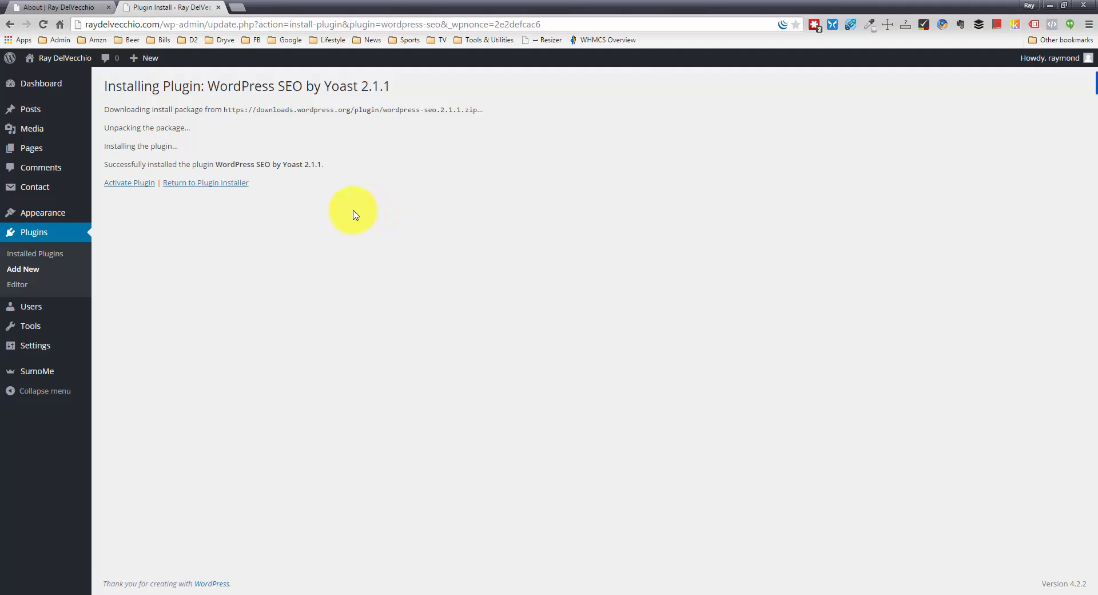
pyautogui.click(115, 183)
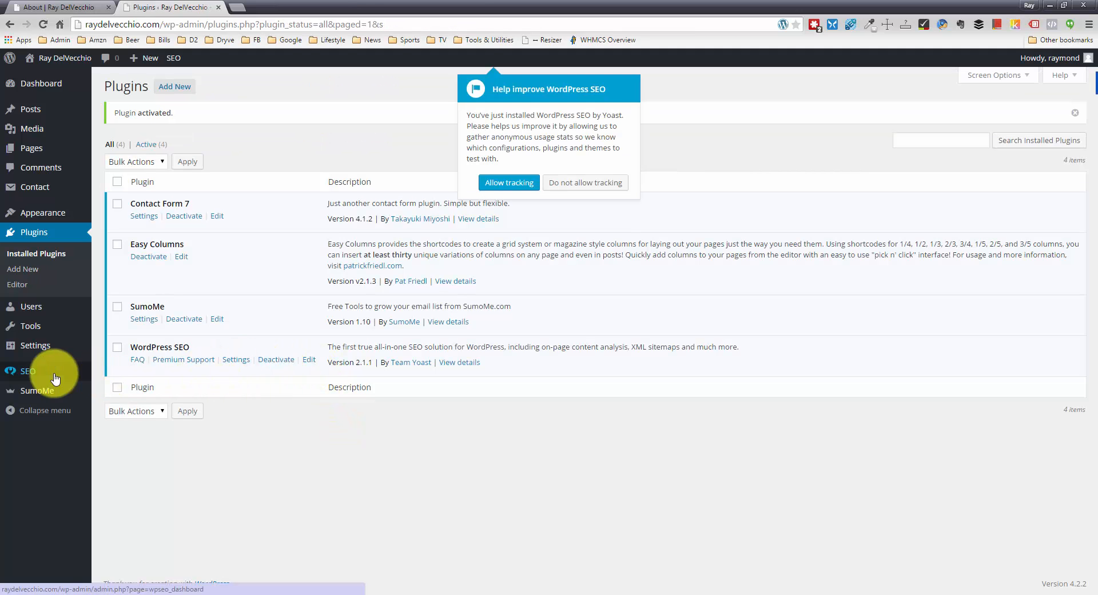
pyautogui.moveTo(22, 379)
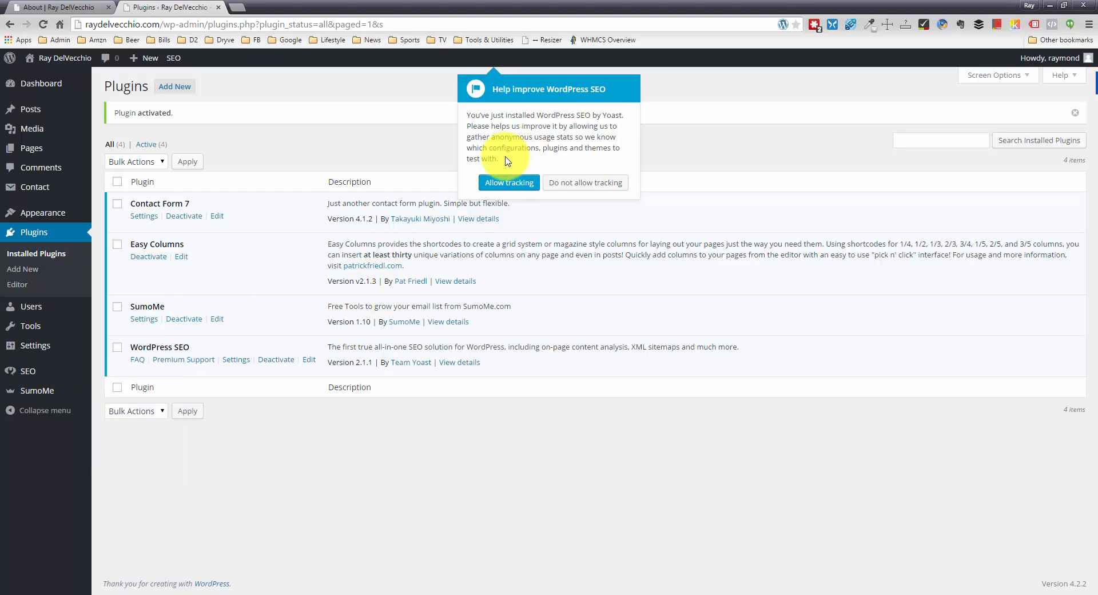
pyautogui.click(508, 189)
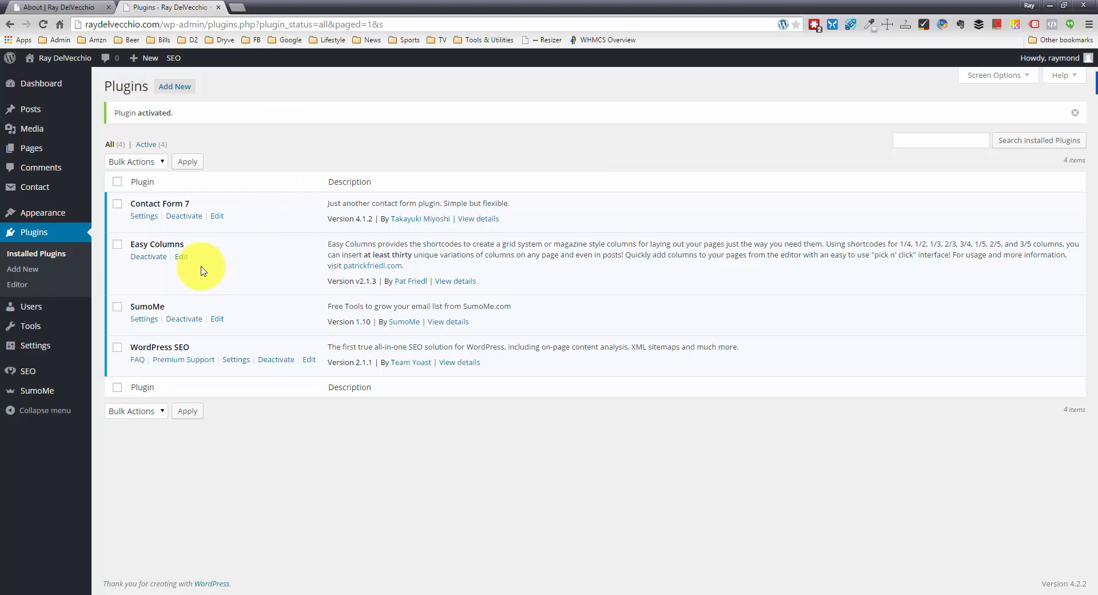
# Open the SEO plugin's general settings and examine the website name and company-or-person options in Your Info.
pyautogui.click(45, 373)
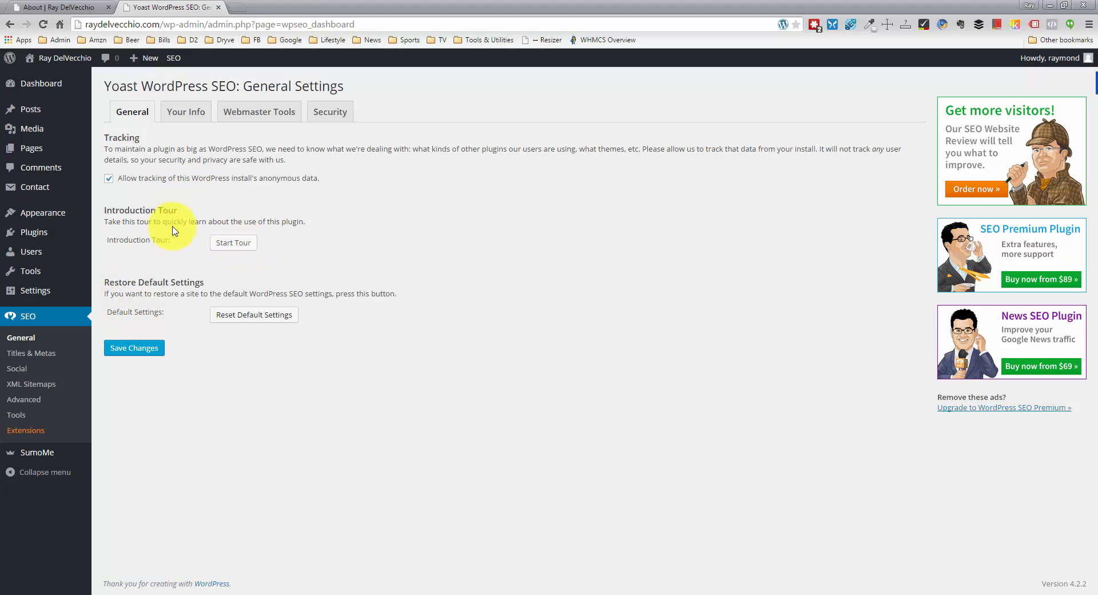
pyautogui.click(52, 316)
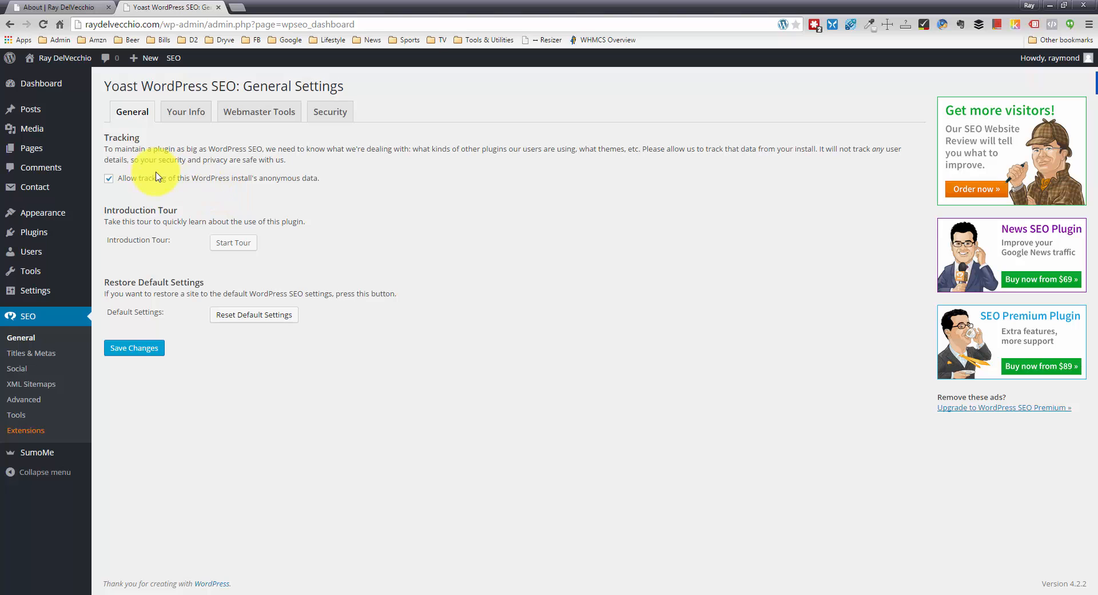
pyautogui.click(174, 113)
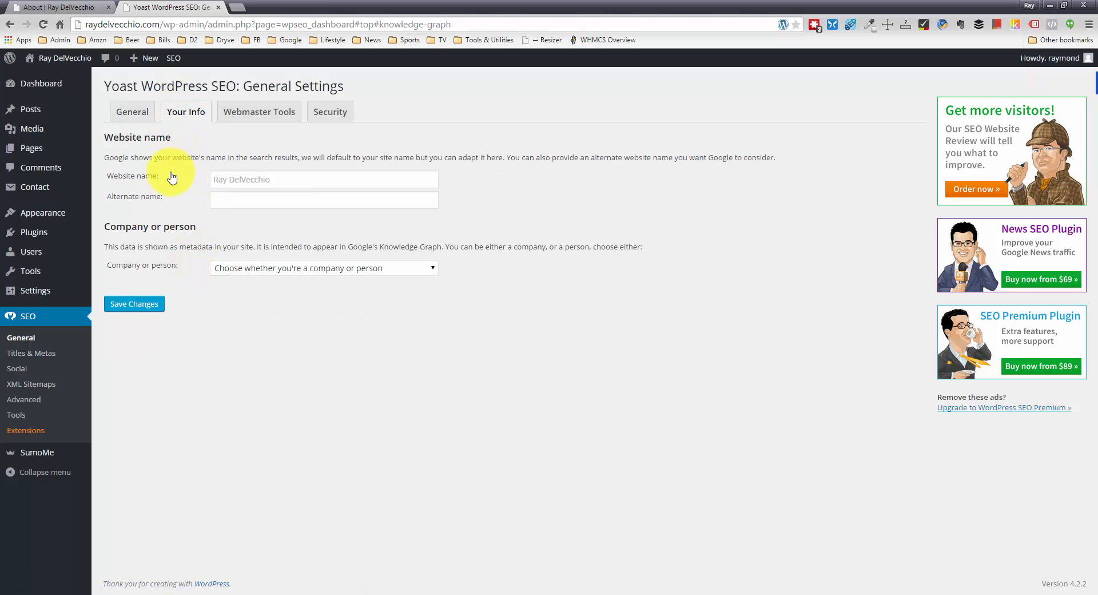
pyautogui.click(276, 180)
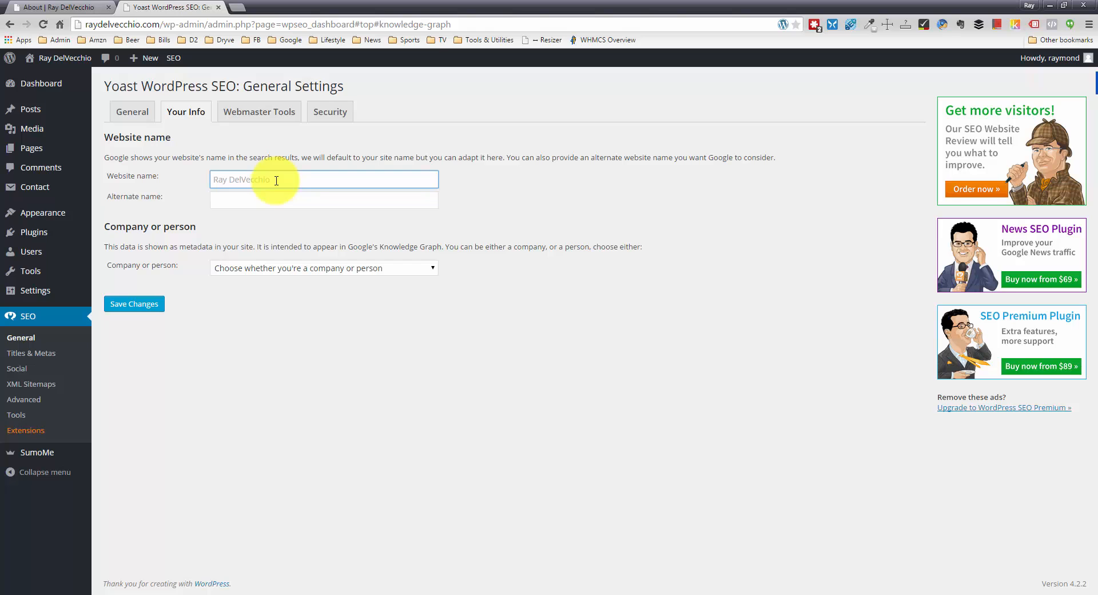
pyautogui.click(279, 266)
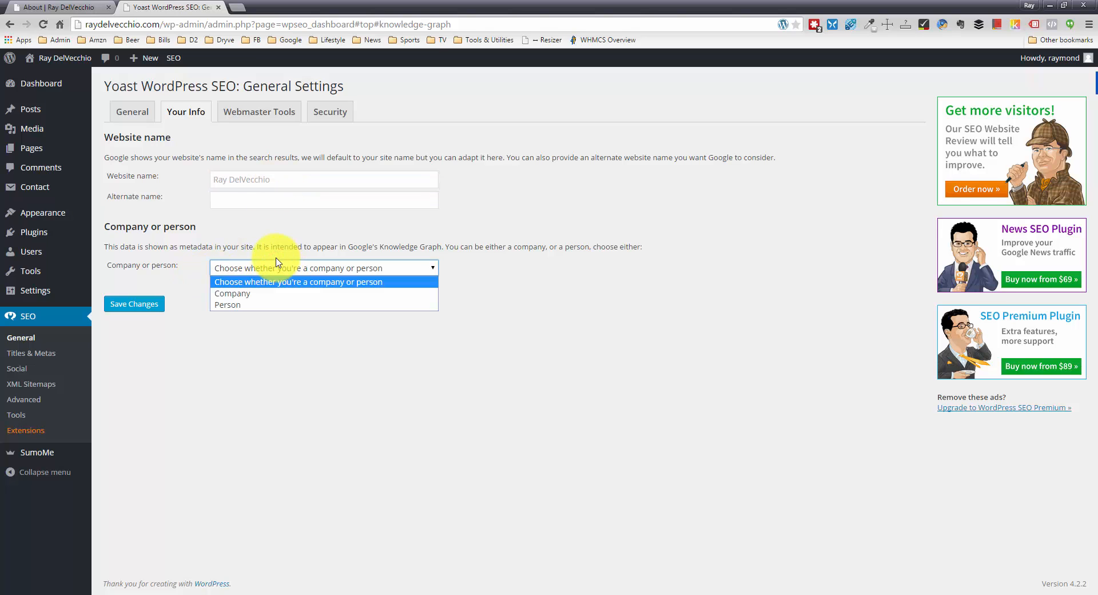
pyautogui.click(273, 241)
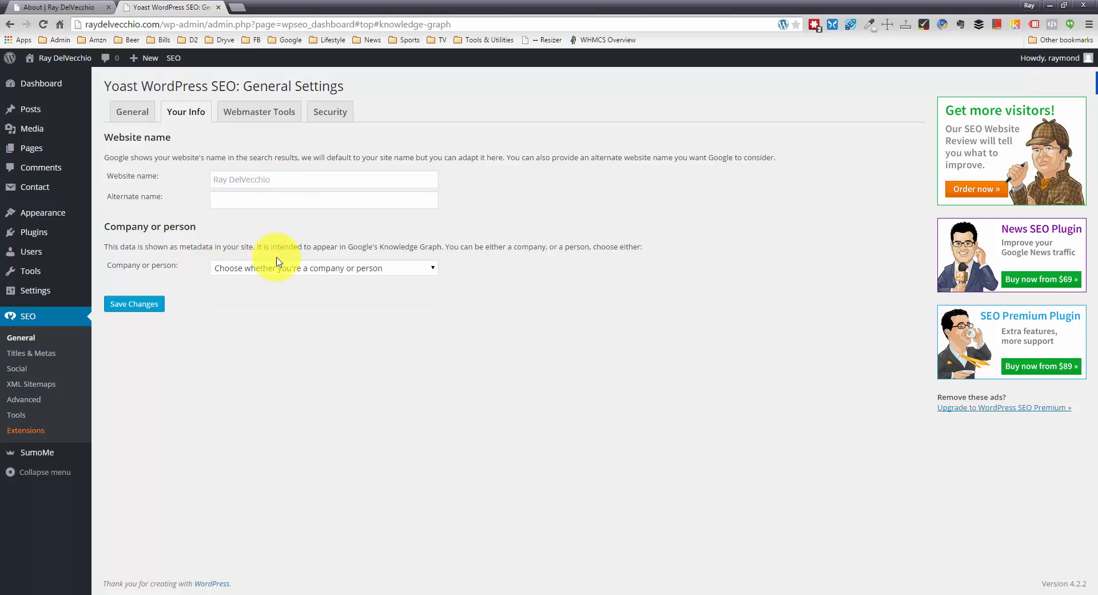
pyautogui.moveTo(347, 248); pyautogui.dragTo(444, 250)
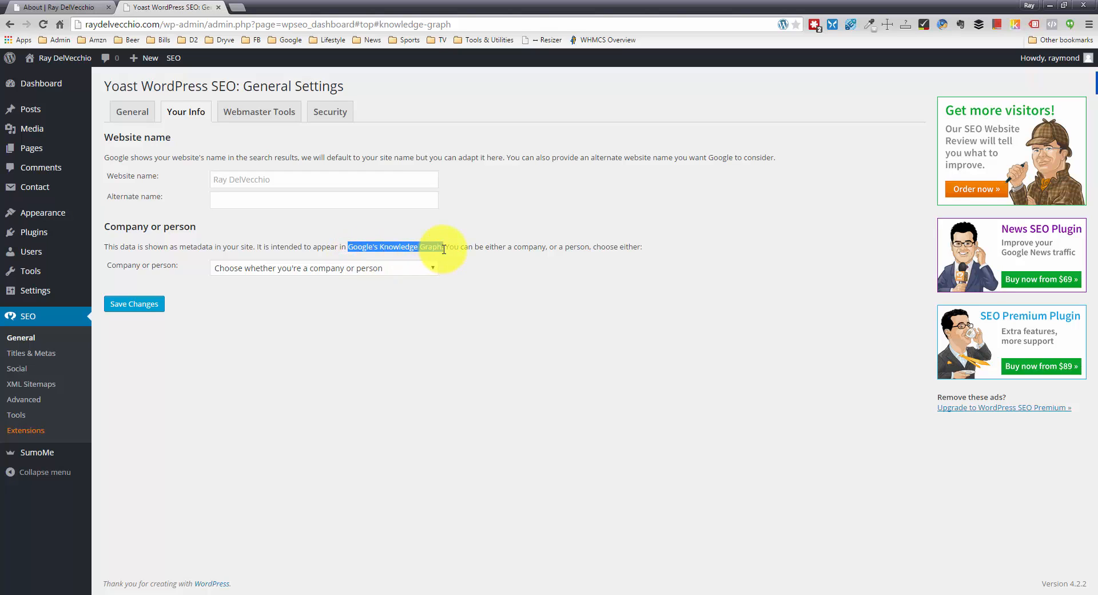
pyautogui.click(442, 251)
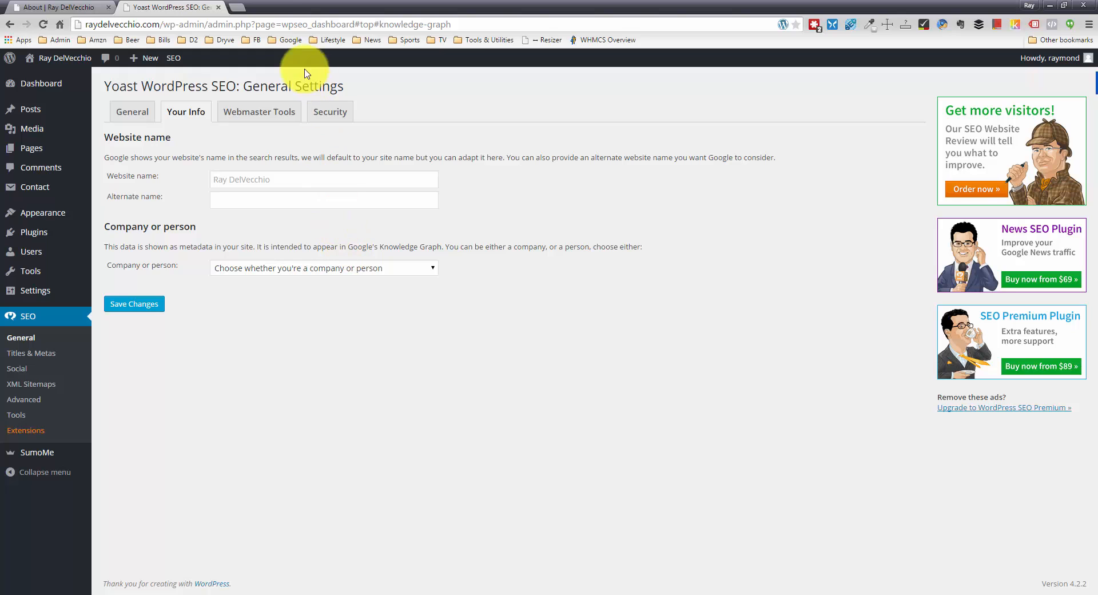
# Look up "banana" on Google in a new browser page to examine a Knowledge Graph example, and close that page.
pyautogui.click(237, 7)
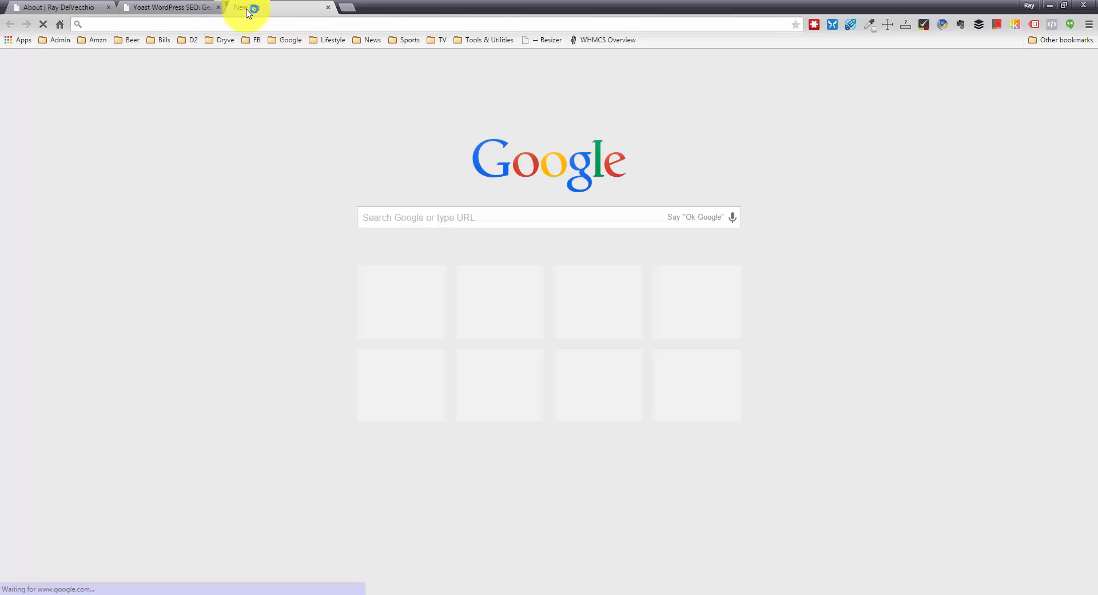
pyautogui.write('banana')
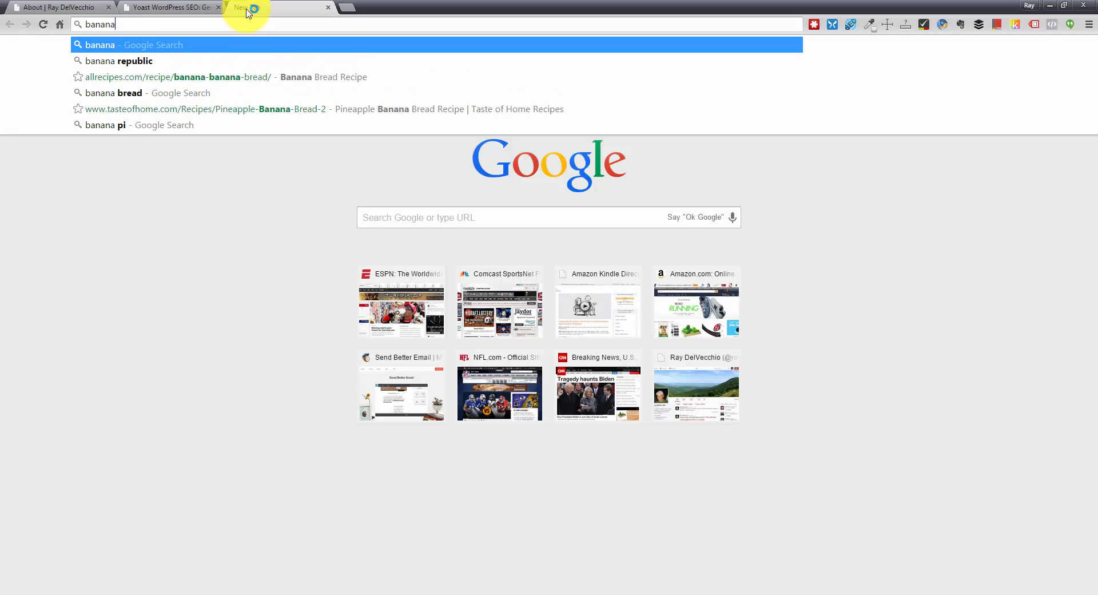
pyautogui.press('Return')
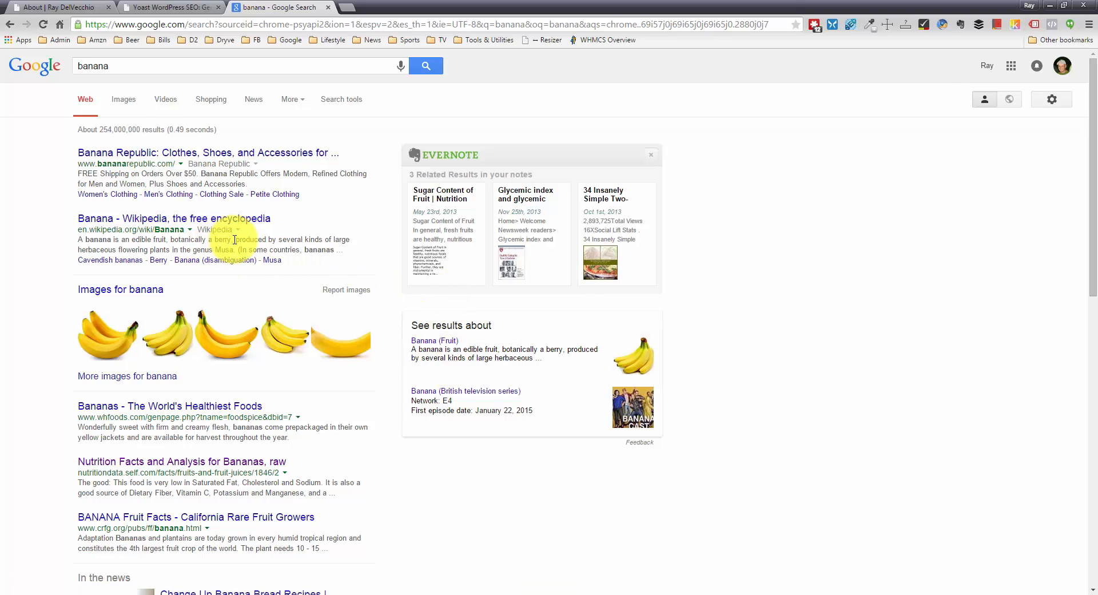
pyautogui.click(328, 7)
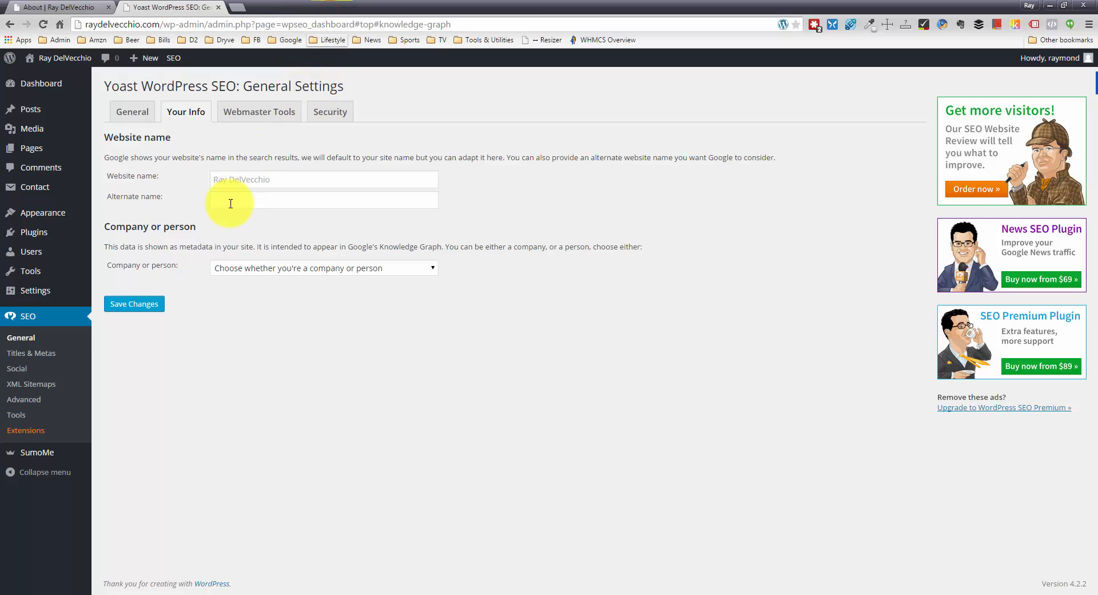
# Review the Webmaster Tools verification fields and the Security option, and return to the plugin's general tracking settings.
pyautogui.click(253, 120)
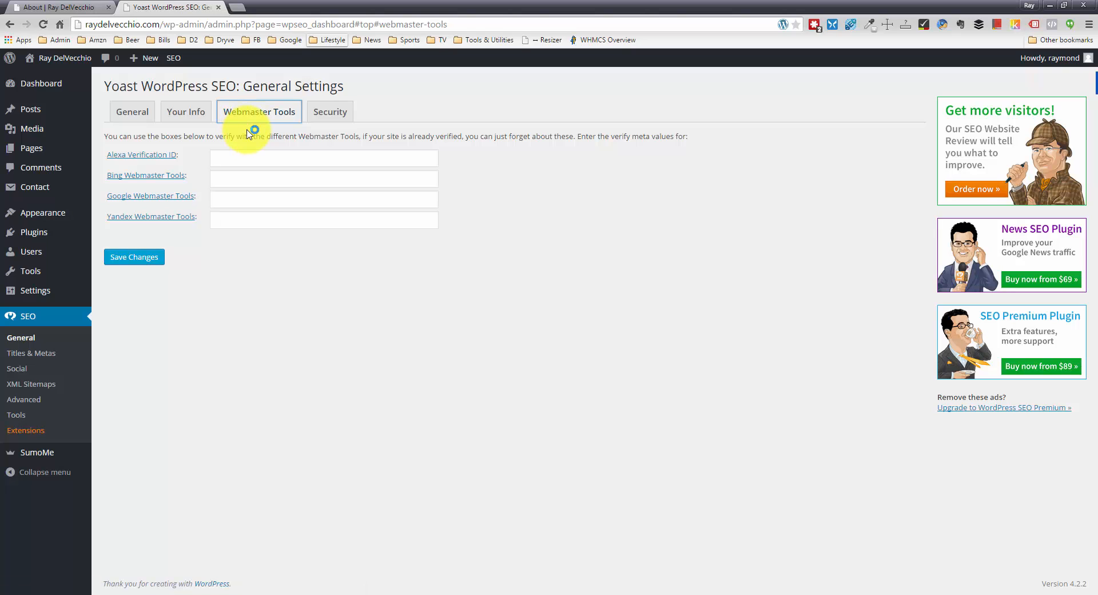
pyautogui.click(235, 151)
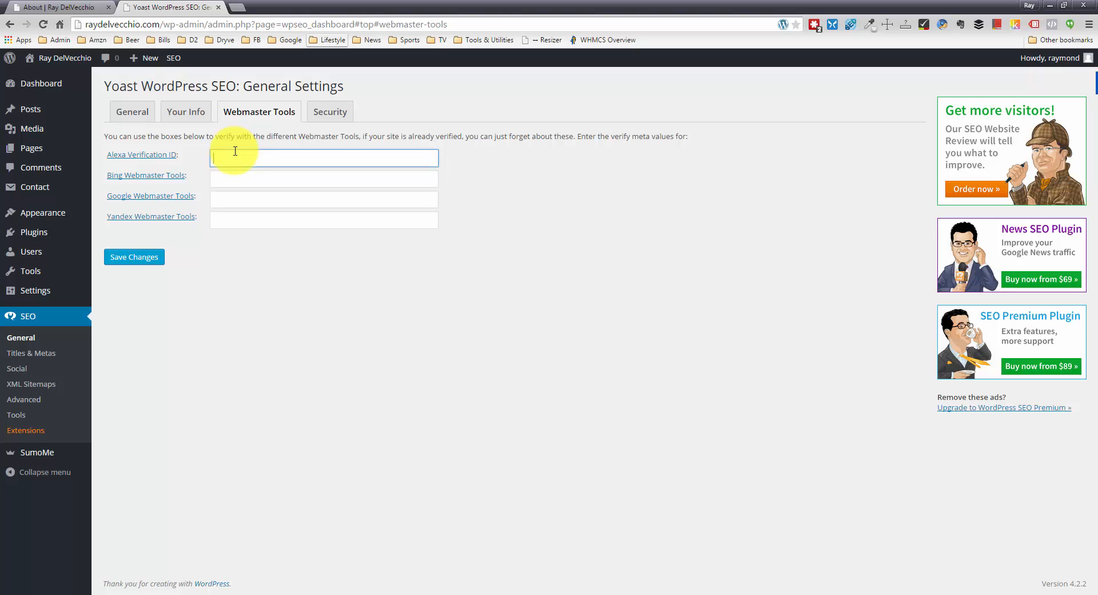
pyautogui.click(246, 198)
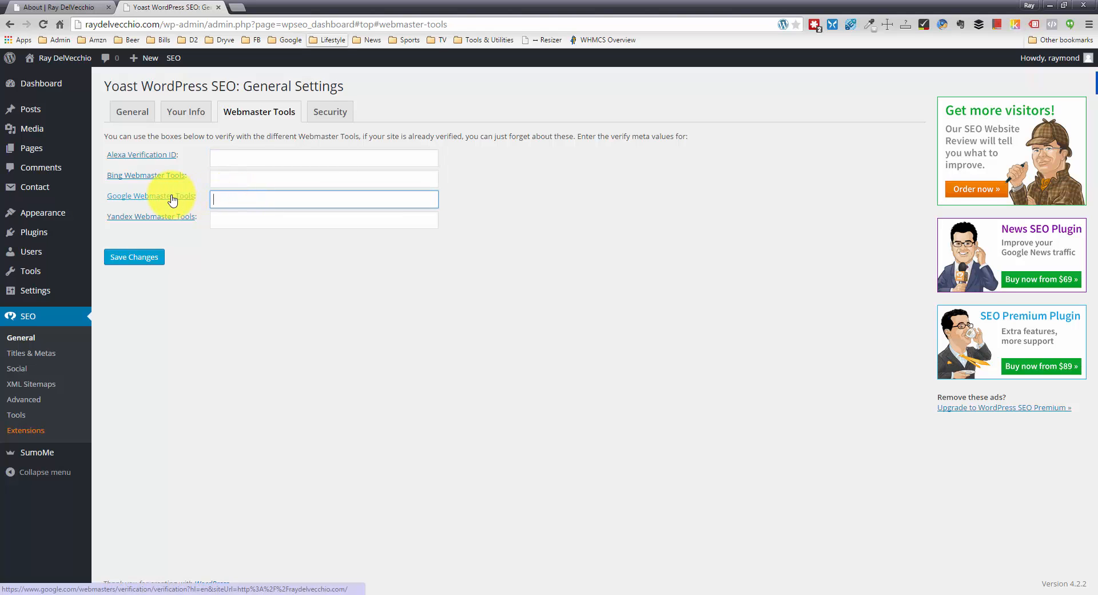
pyautogui.click(243, 199)
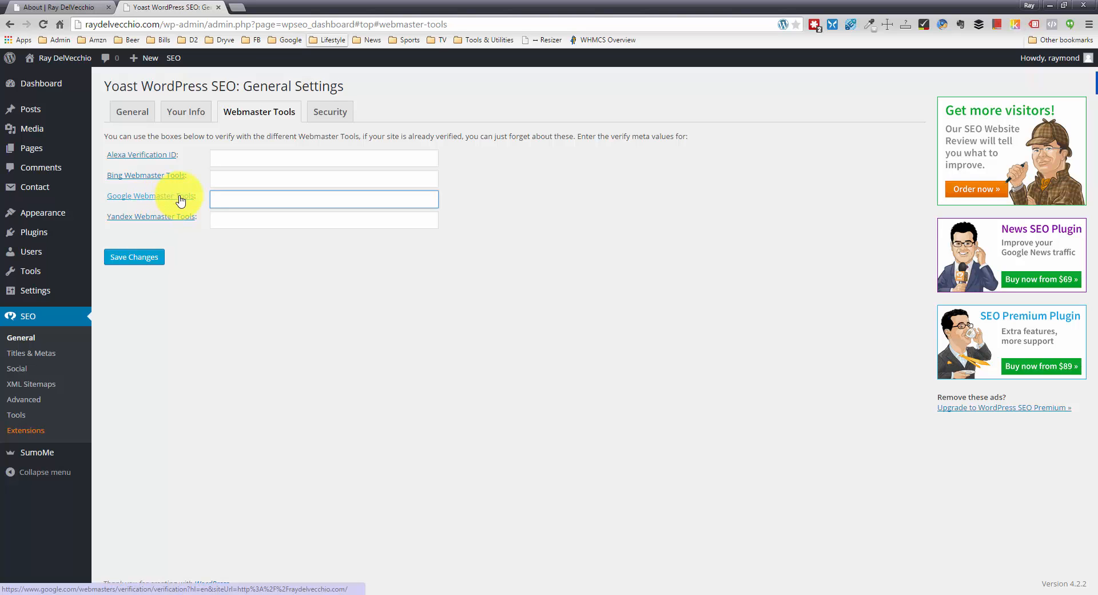
pyautogui.click(339, 107)
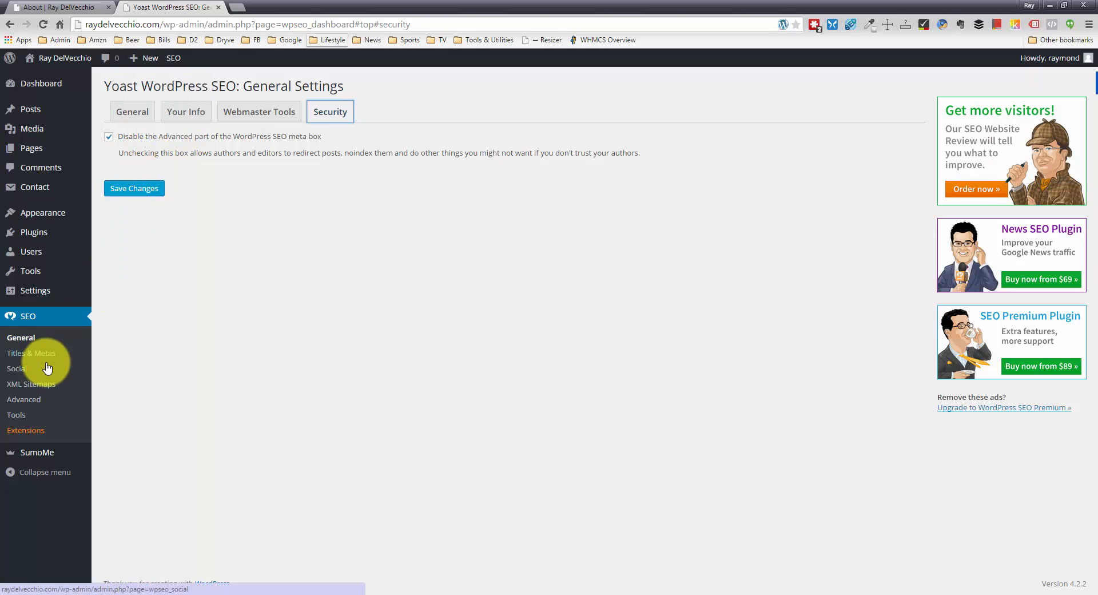
pyautogui.click(139, 108)
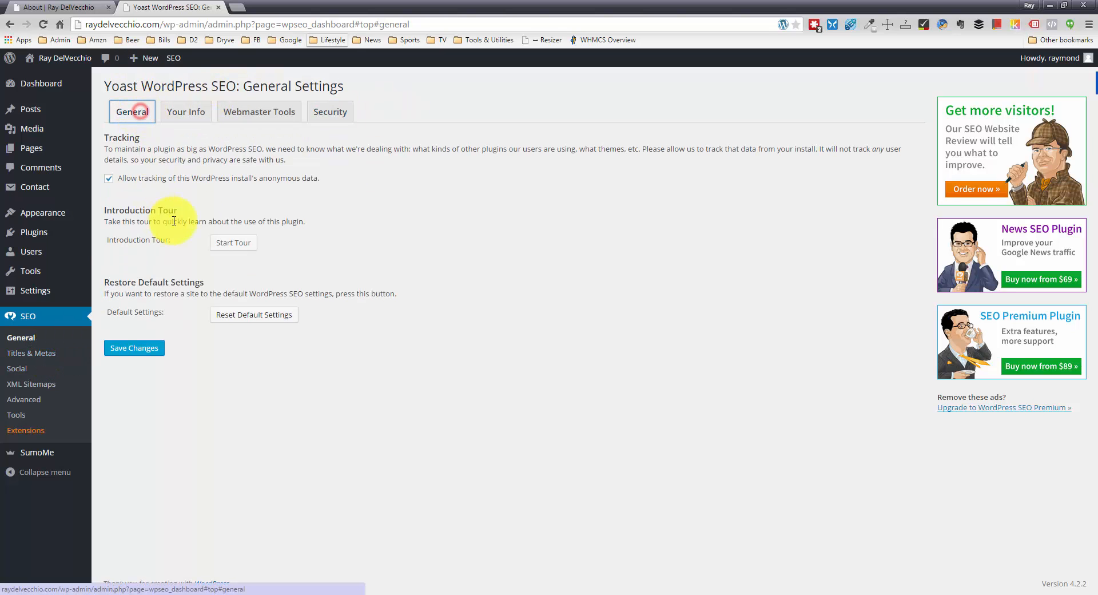
# Open the Titles & Metas settings and examine the title separators and the sitename variable in the homepage title template.
pyautogui.click(32, 346)
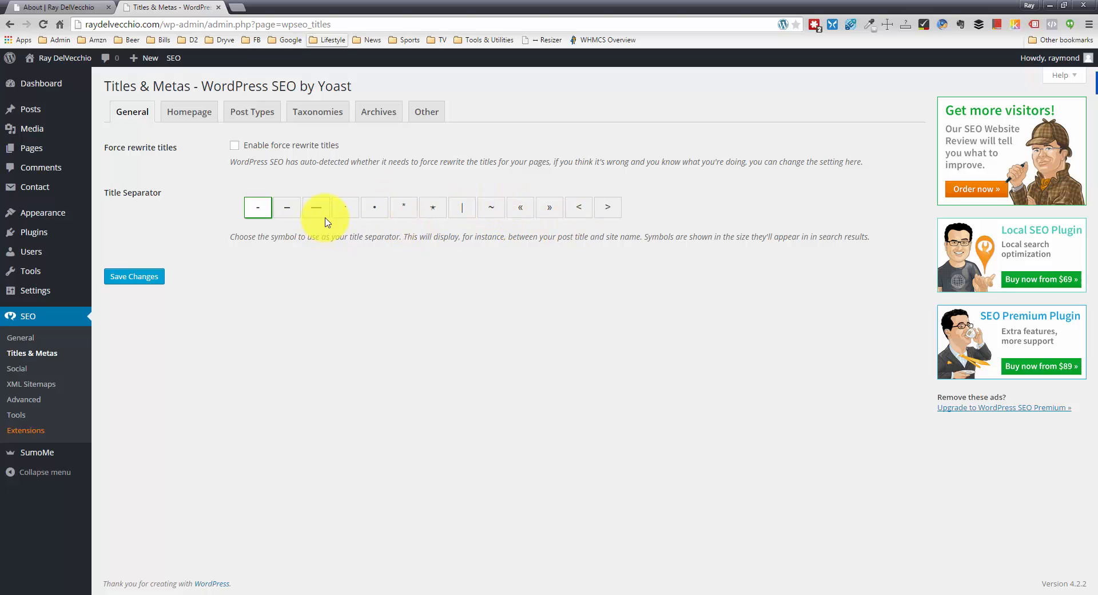
pyautogui.click(185, 109)
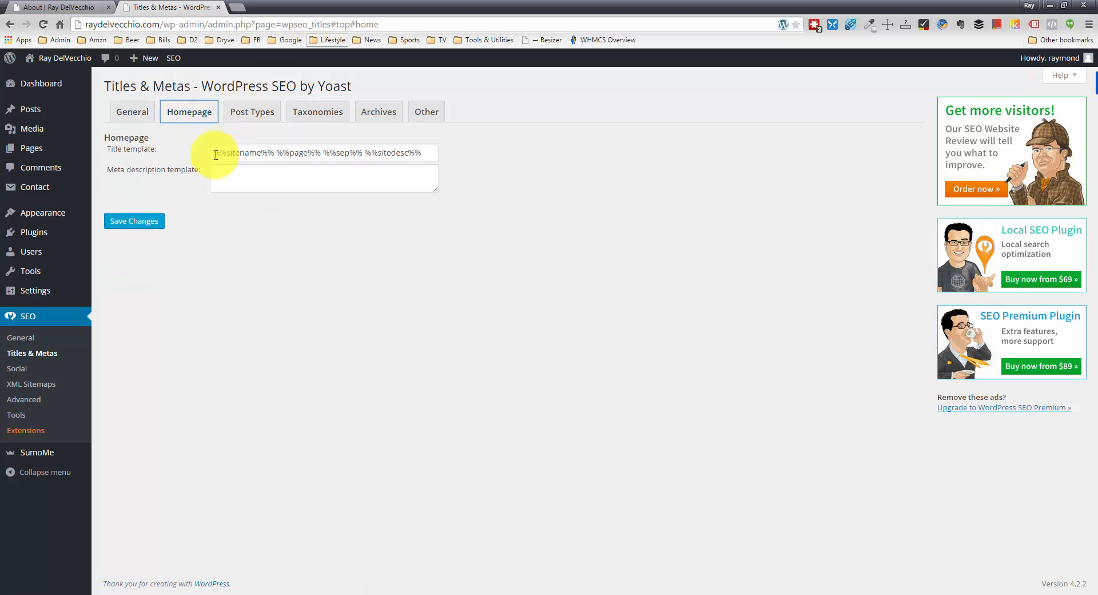
pyautogui.moveTo(215, 154); pyautogui.dragTo(270, 155)
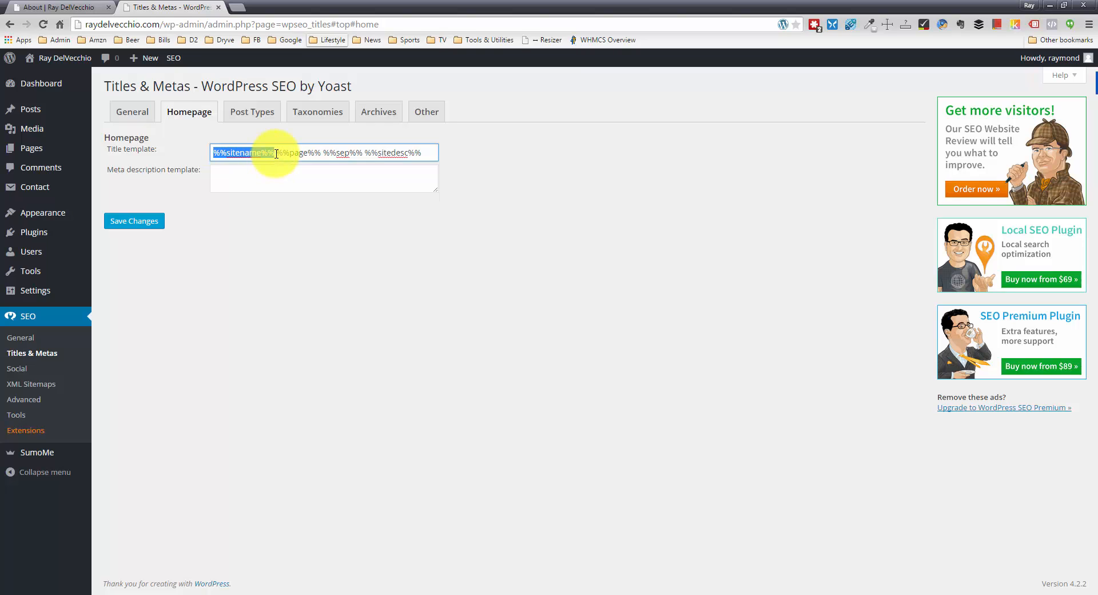
# Examine the title and meta settings for post types, taxonomies, archives and other items, and return to the general title options.
pyautogui.click(257, 111)
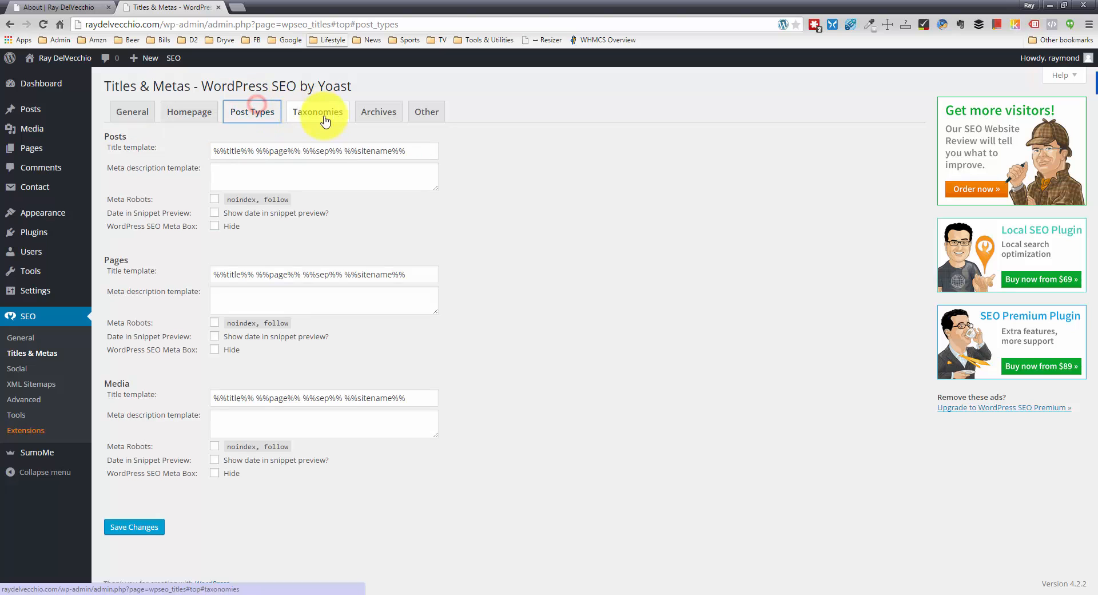
pyautogui.click(336, 118)
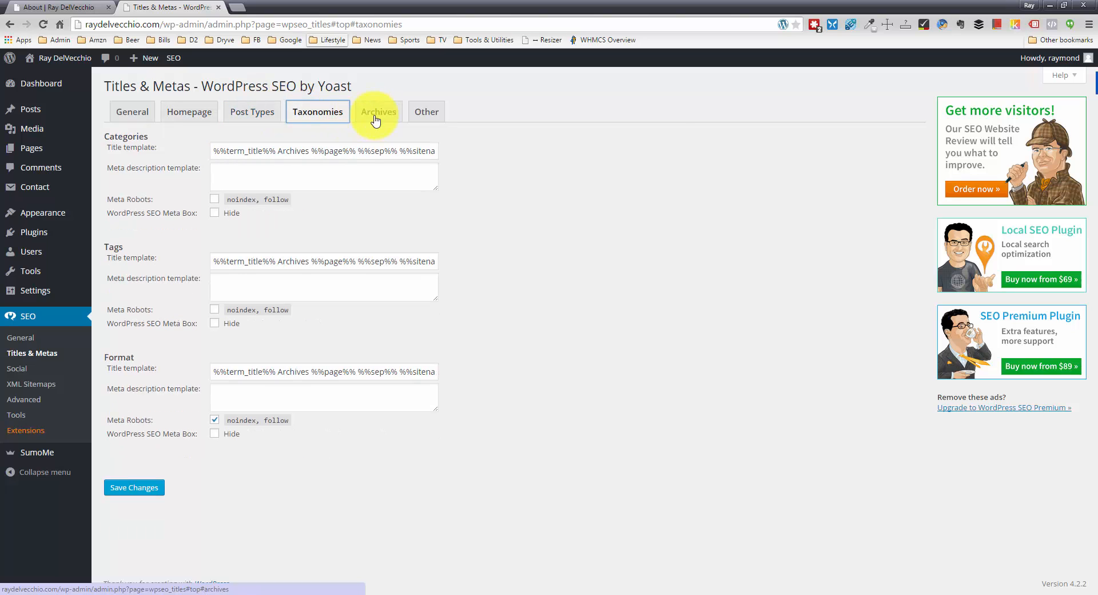
pyautogui.click(379, 112)
pyautogui.click(438, 110)
pyautogui.click(393, 113)
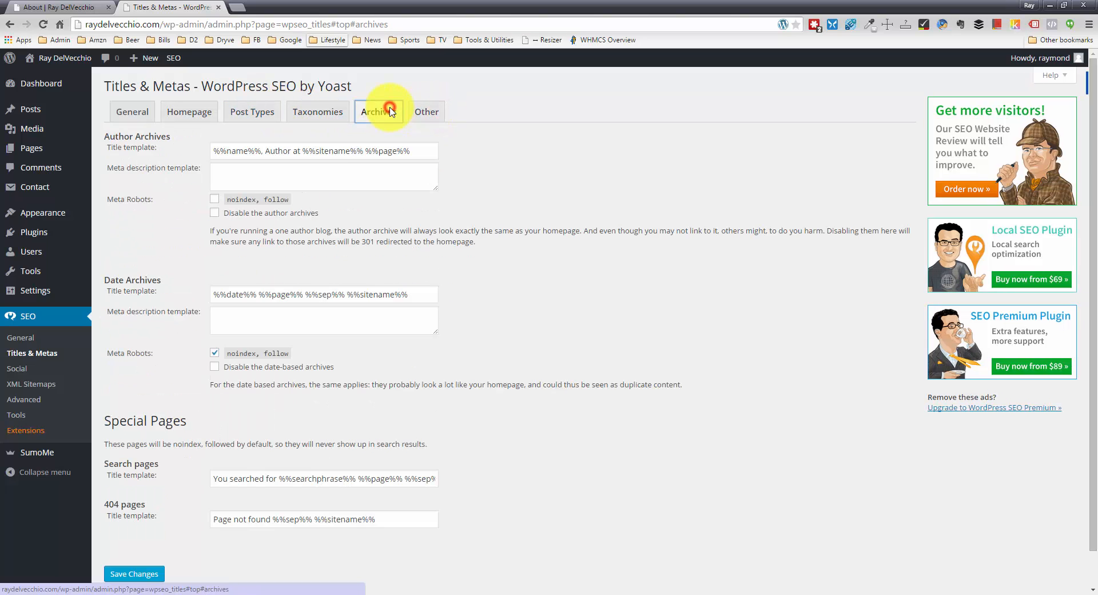
pyautogui.click(331, 113)
pyautogui.click(274, 111)
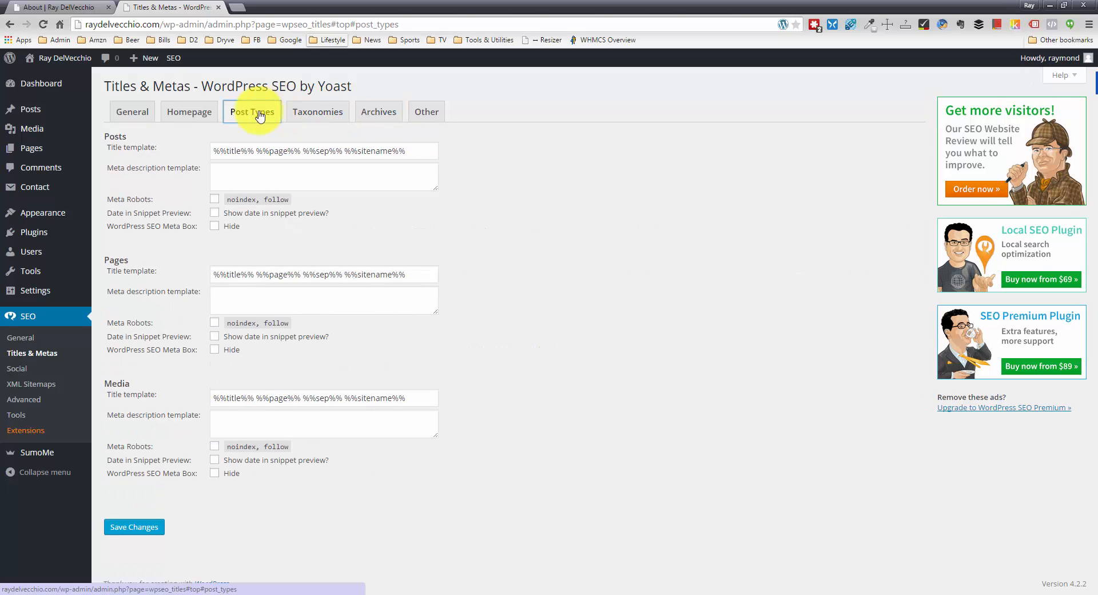
pyautogui.click(212, 112)
pyautogui.click(147, 113)
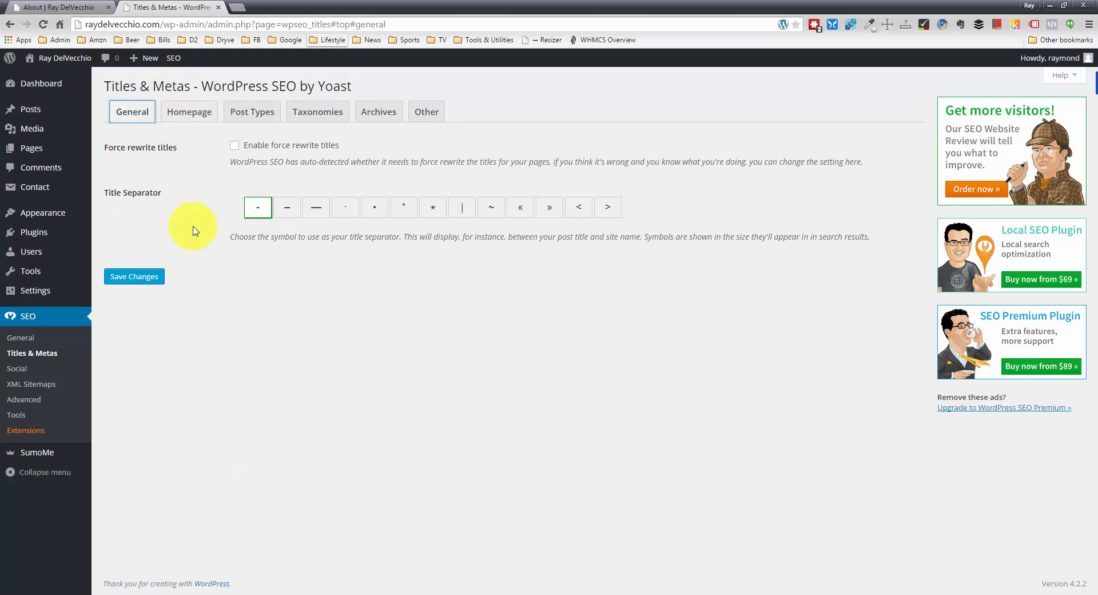
# Open the Social settings and review the account fields and the Facebook, Twitter, Pinterest and Google+ options.
pyautogui.click(34, 370)
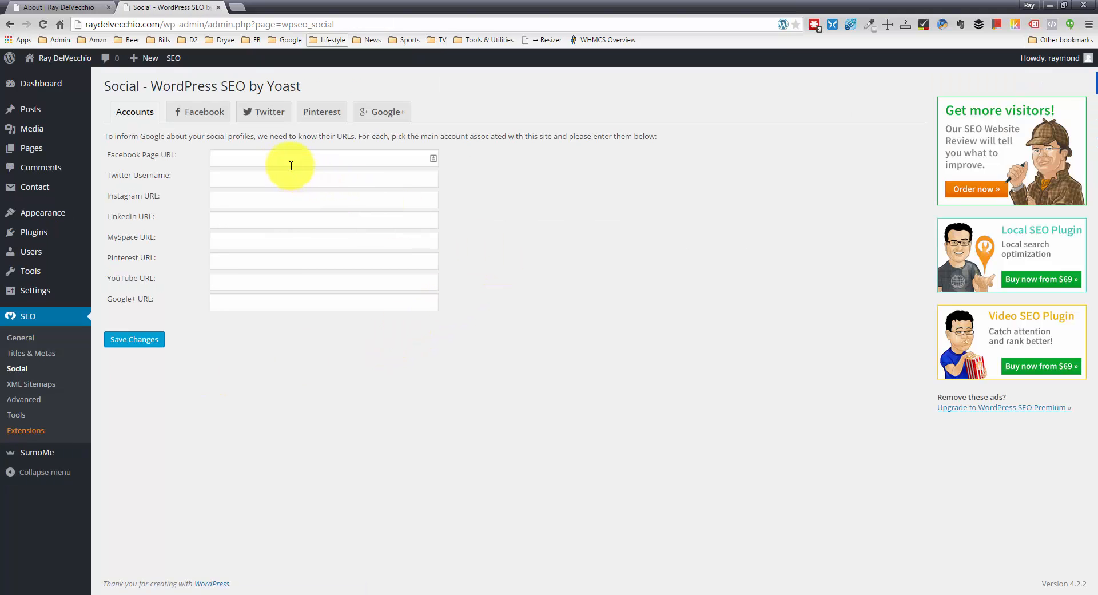
pyautogui.click(220, 116)
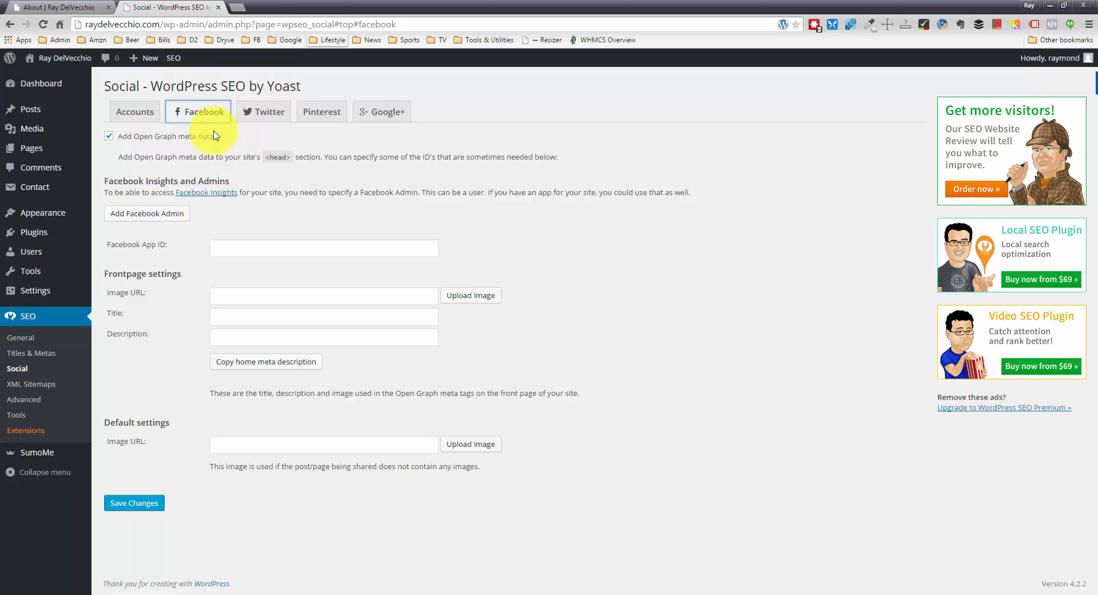
pyautogui.click(257, 112)
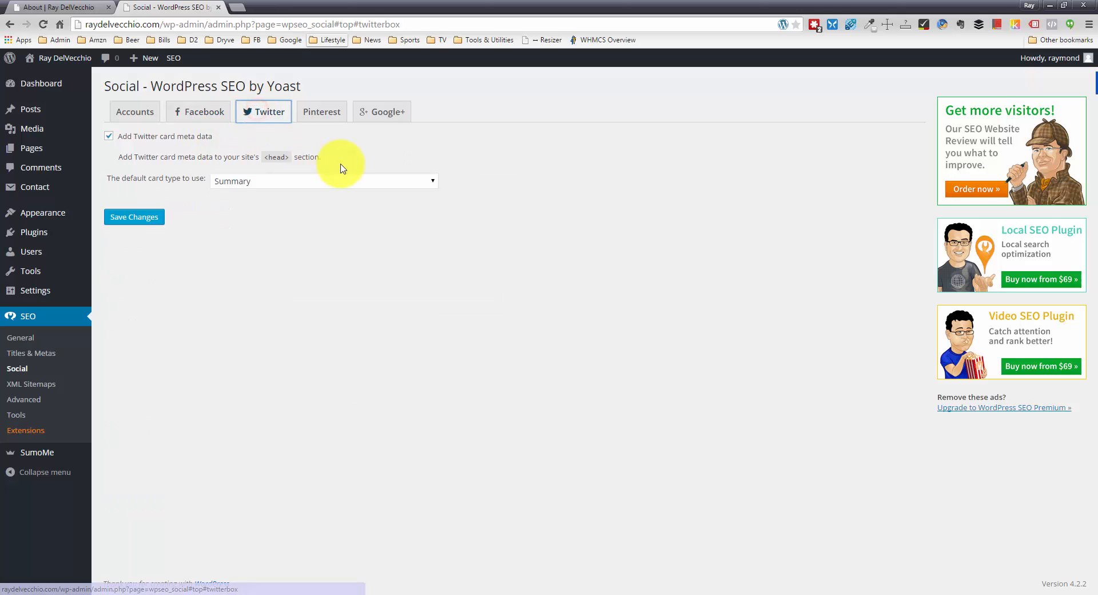
pyautogui.click(321, 112)
pyautogui.click(379, 112)
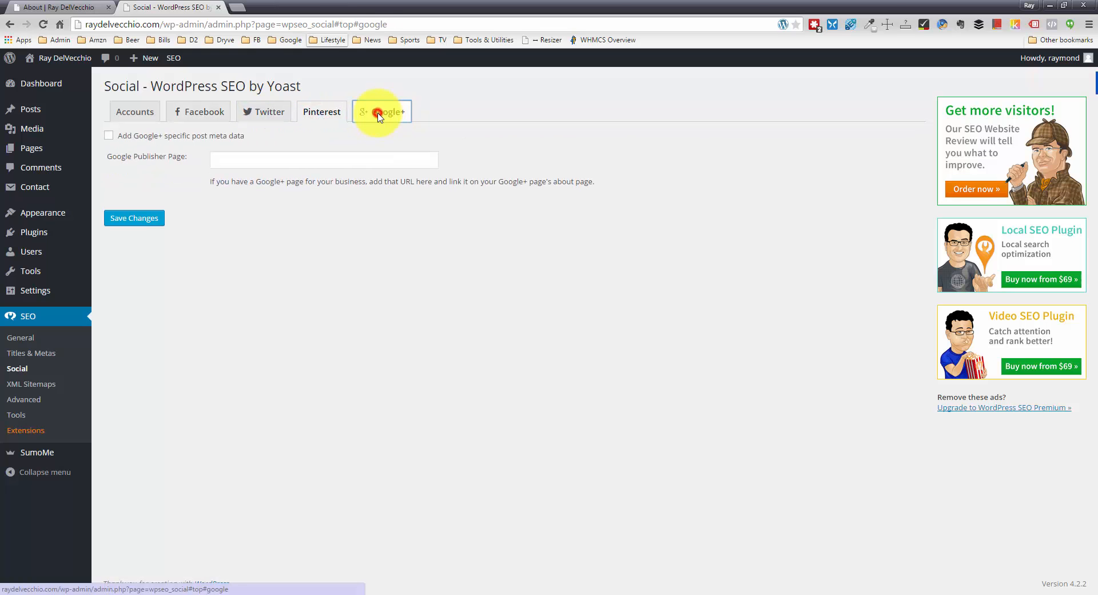
# Open the XML Sitemaps settings, review the user sitemap, post type and taxonomy options, and return to the general sitemap options.
pyautogui.click(40, 383)
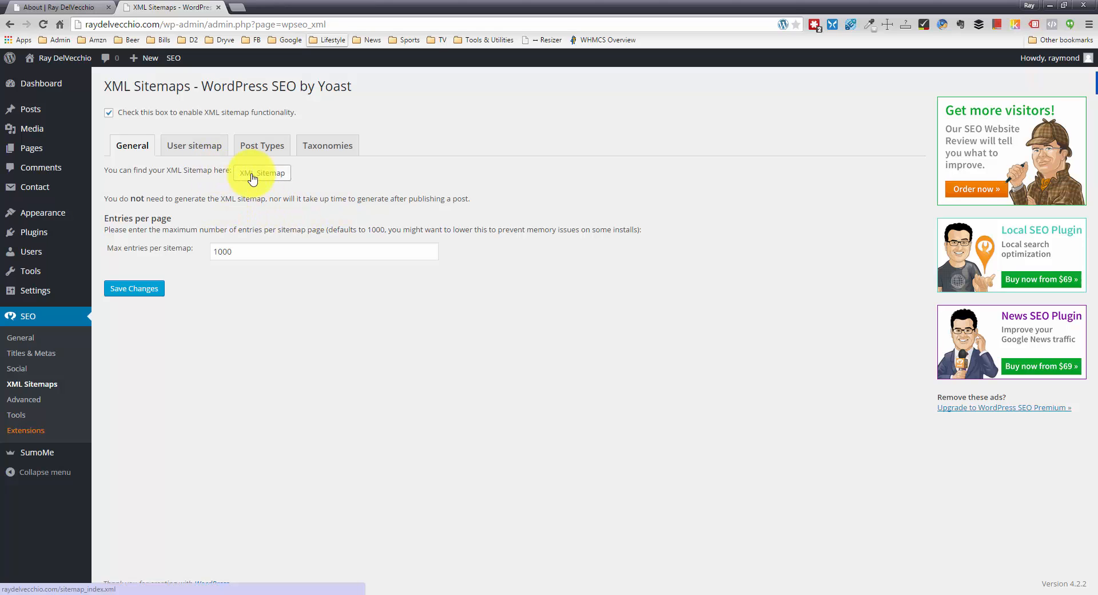
pyautogui.click(207, 151)
pyautogui.click(263, 147)
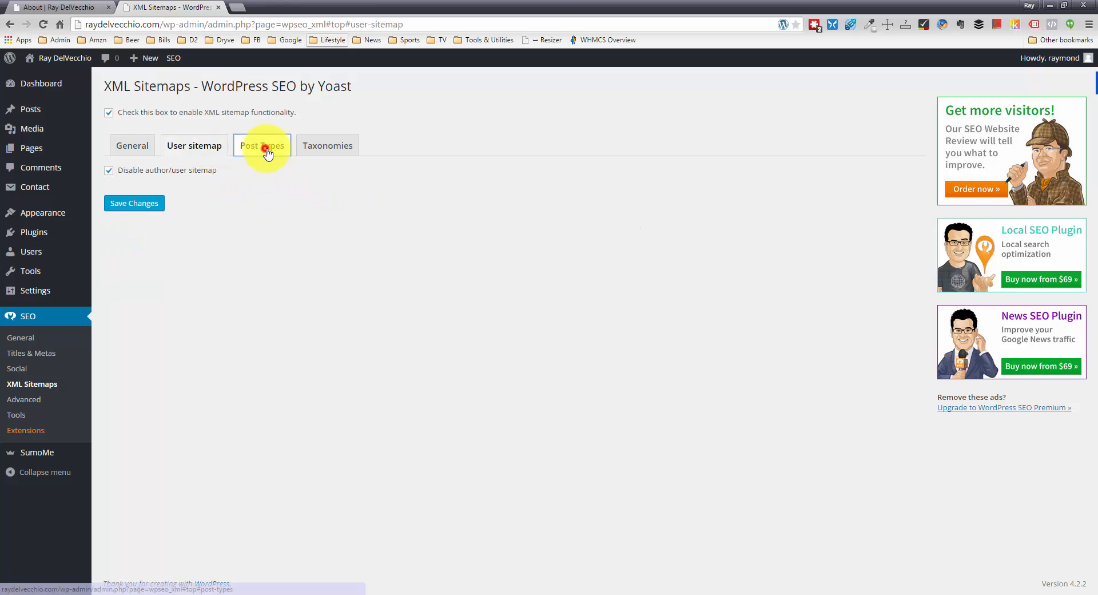
pyautogui.click(319, 146)
pyautogui.click(149, 152)
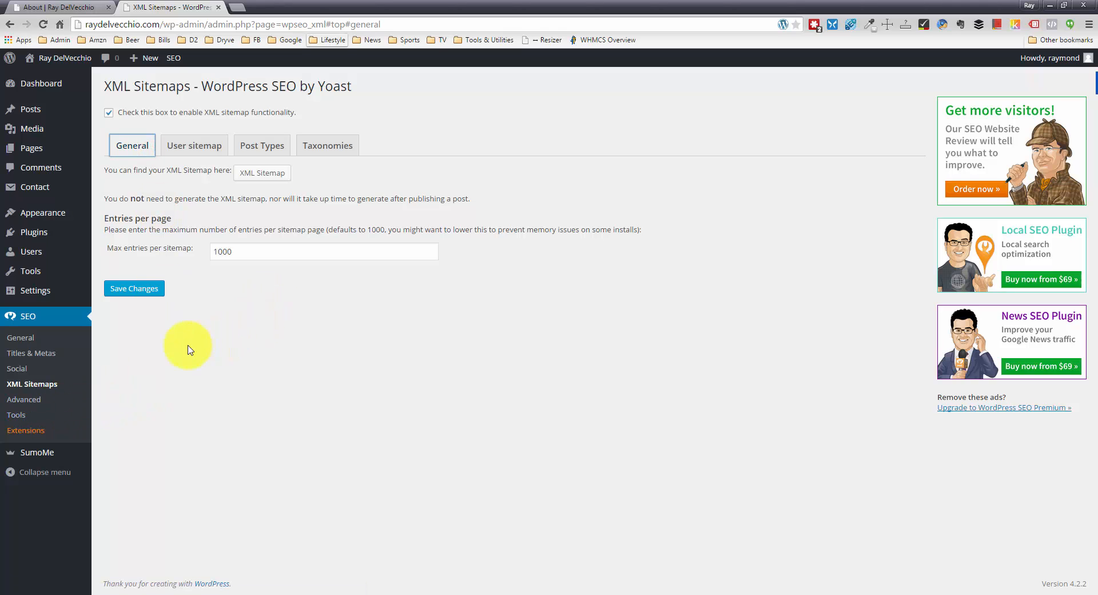
# Review the Advanced breadcrumbs and permalinks settings and the plugin's built-in SEO tools.
pyautogui.click(35, 399)
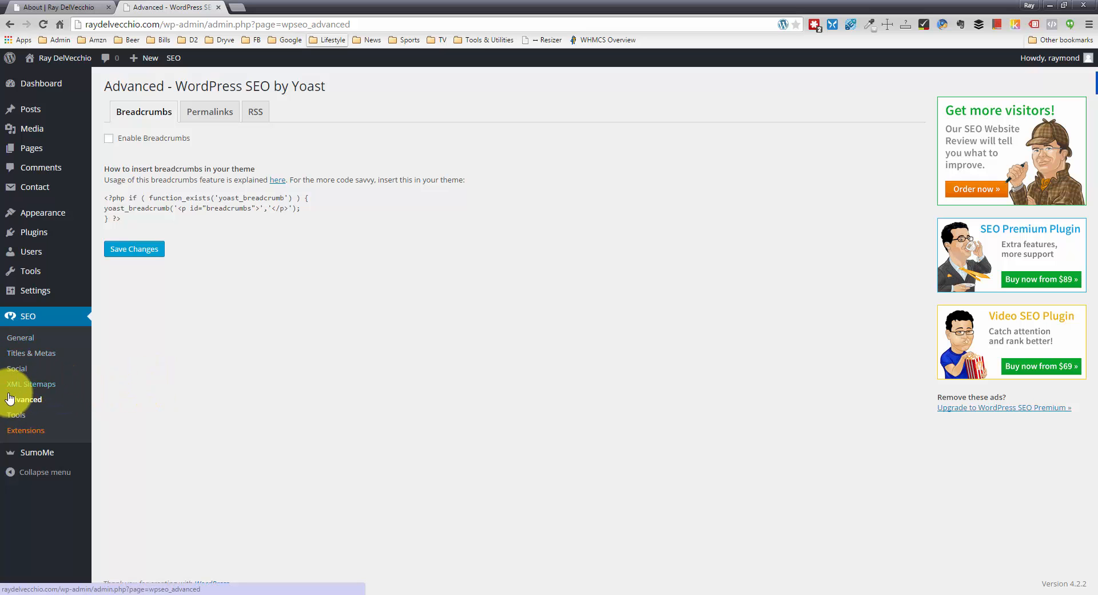
pyautogui.click(200, 110)
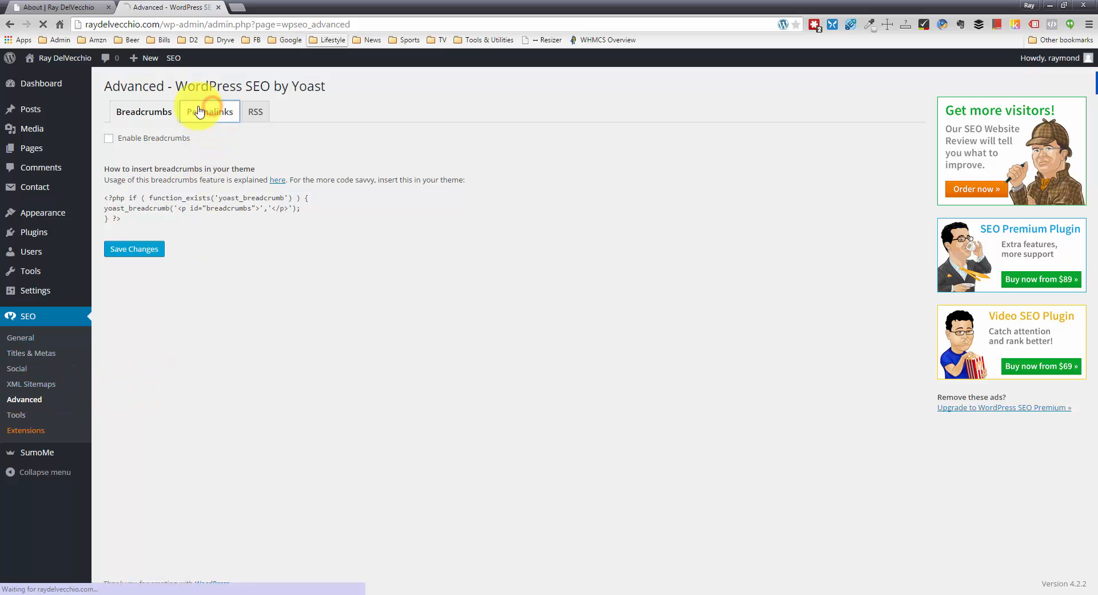
pyautogui.click(135, 111)
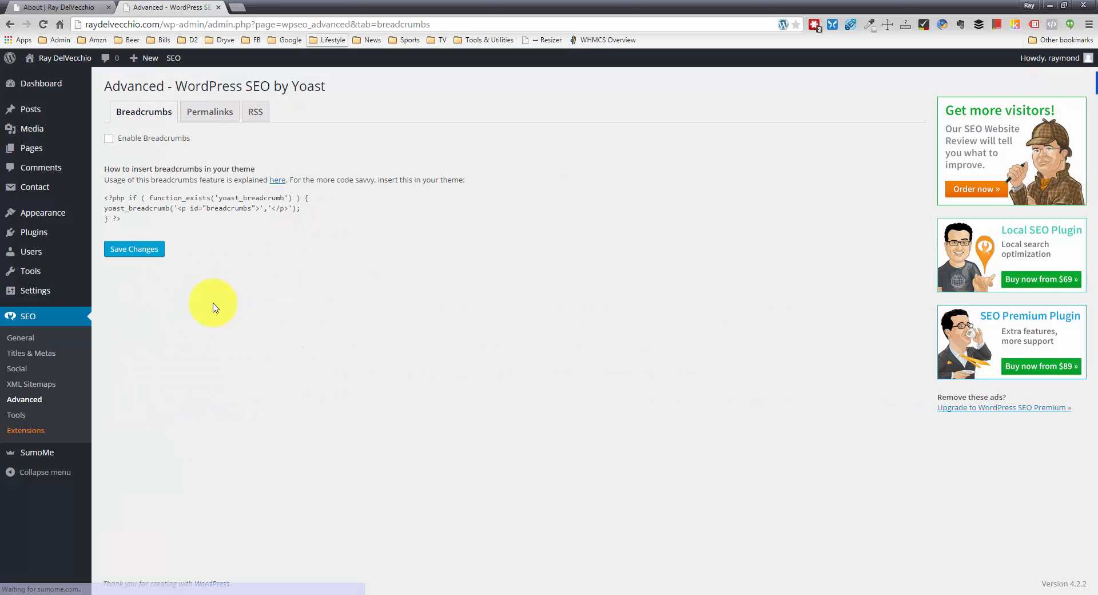
pyautogui.click(17, 416)
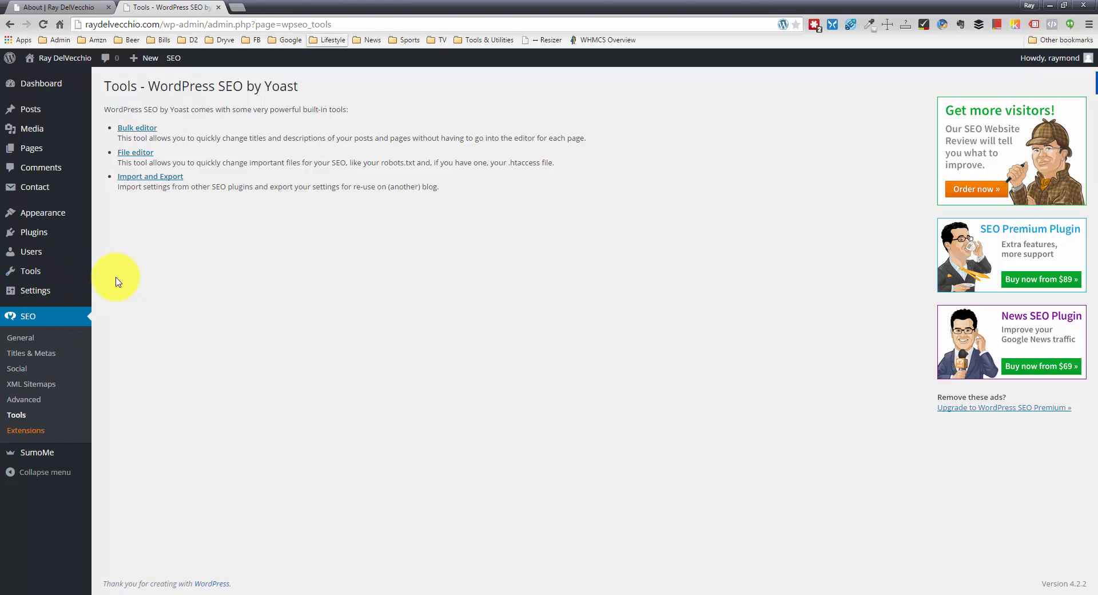
pyautogui.moveTo(92, 296); pyautogui.dragTo(64, 310)
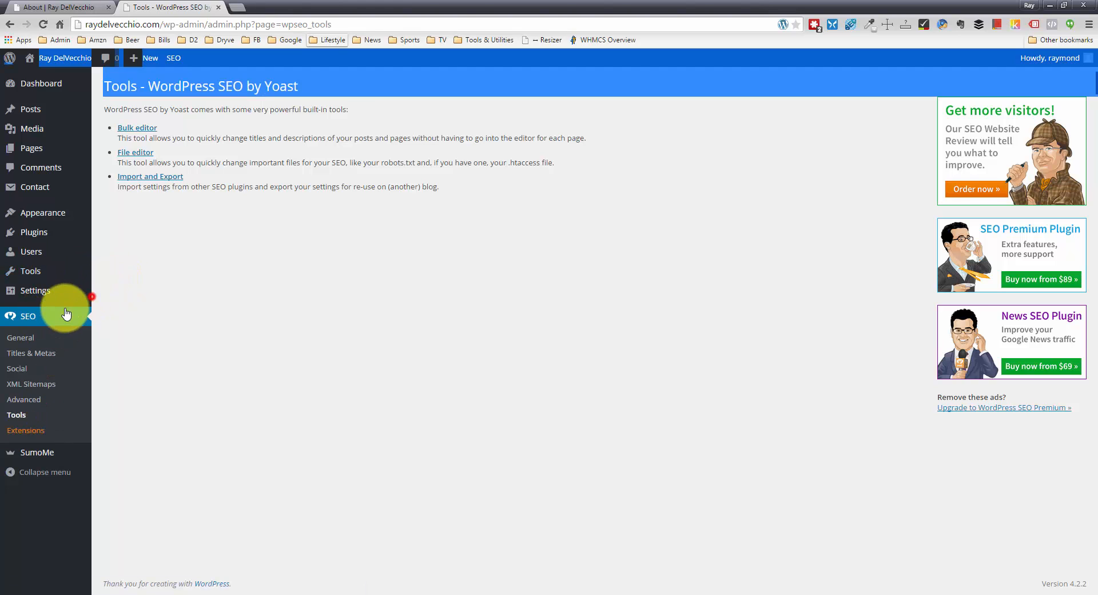
pyautogui.click(208, 281)
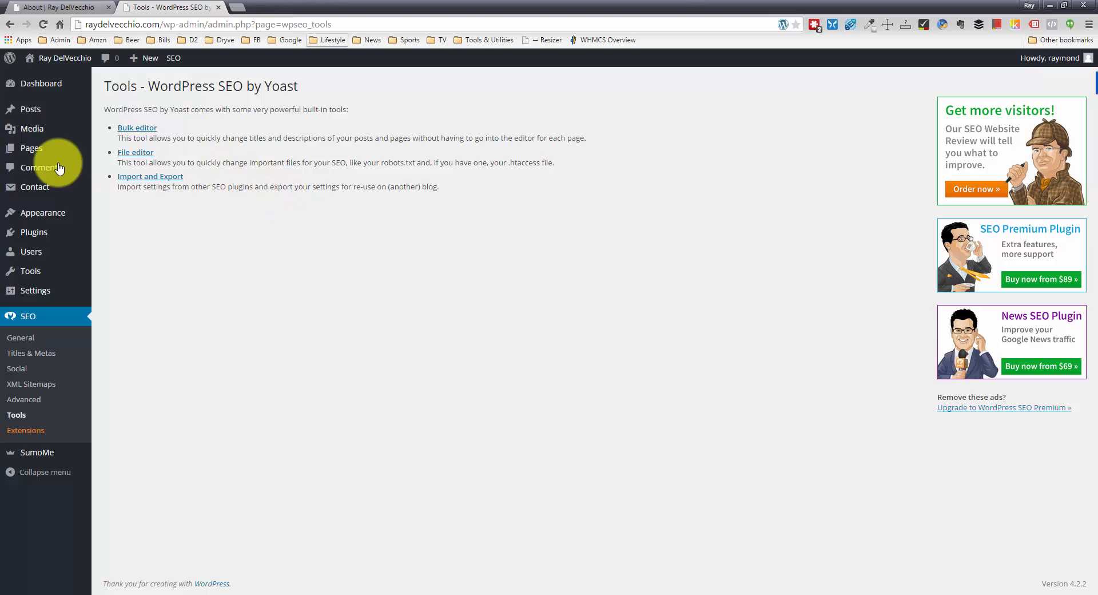
# Open the About page for editing from the site's list of pages.
pyautogui.moveTo(44, 157)
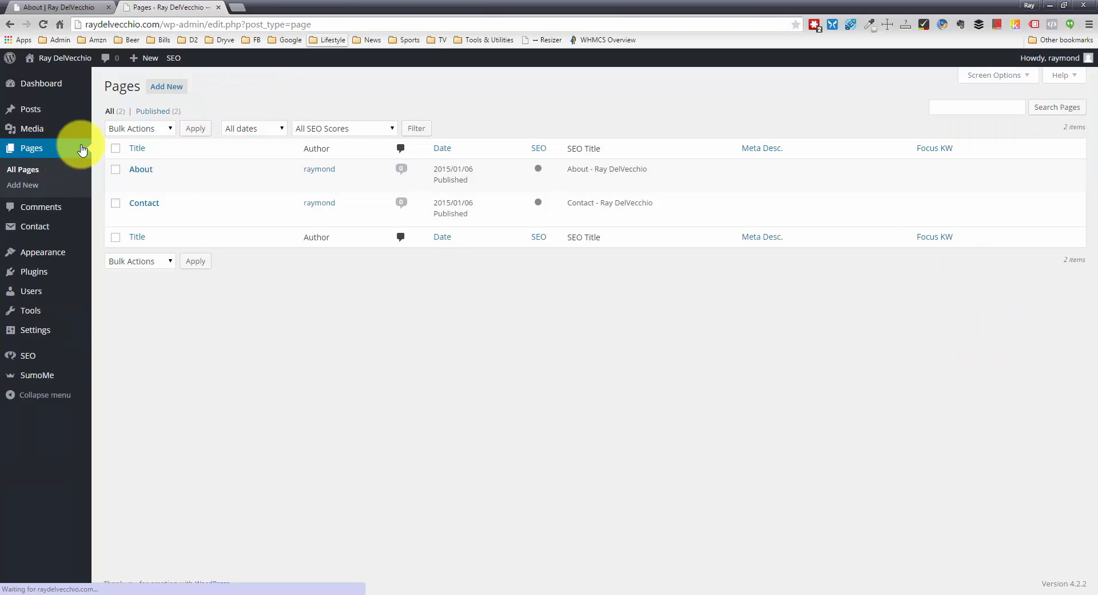
pyautogui.moveTo(131, 166)
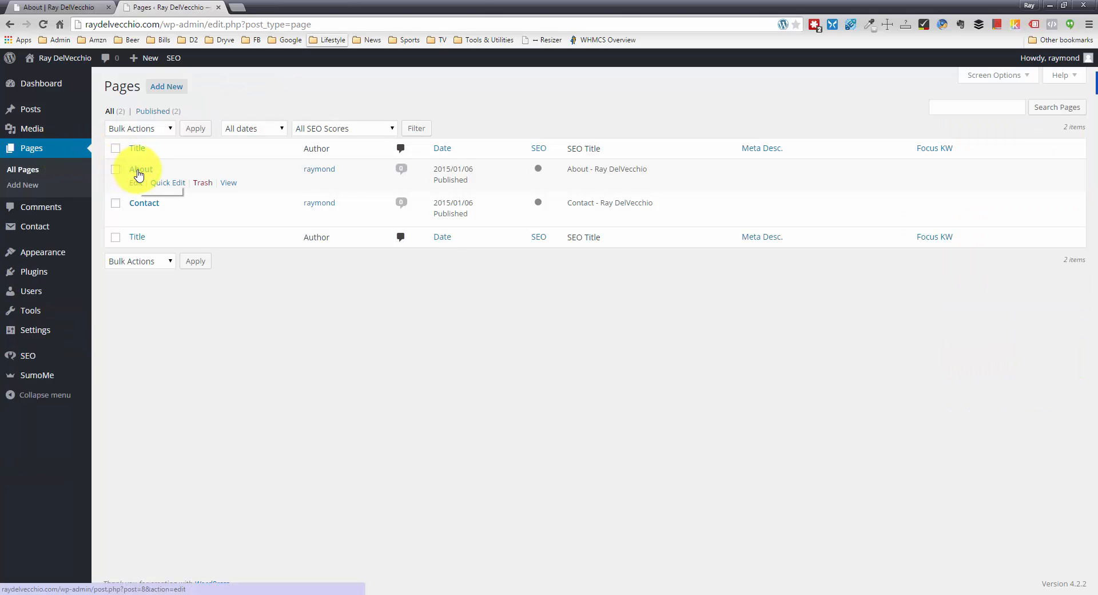
pyautogui.click(138, 171)
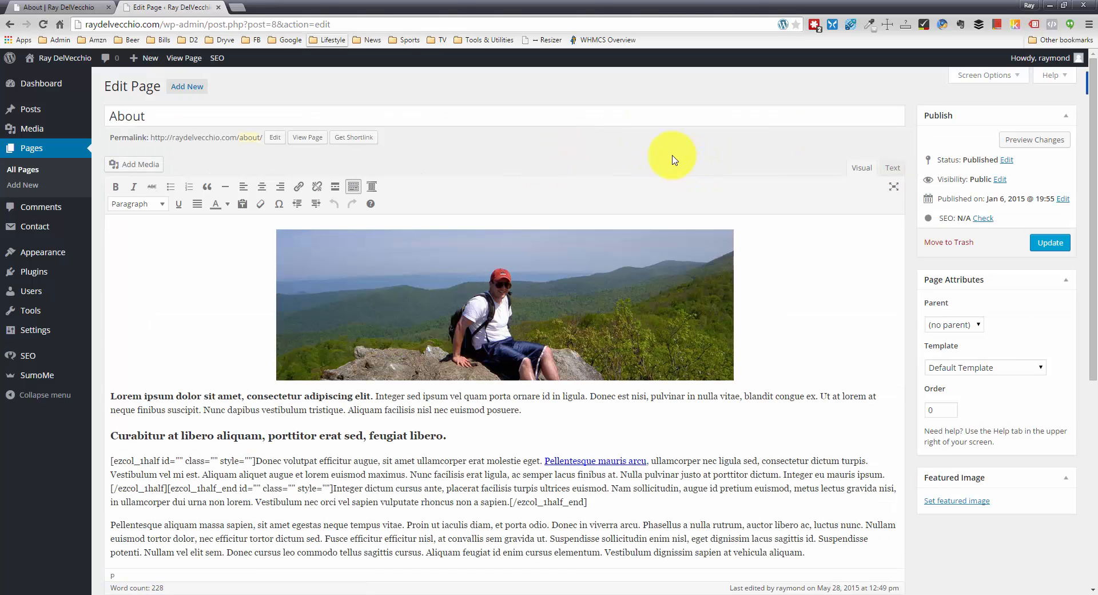
# Set the About page's focus keyword to "about" in the WordPress SEO by Yoast box below the page content.
pyautogui.moveTo(1094, 116); pyautogui.dragTo(1095, 363)
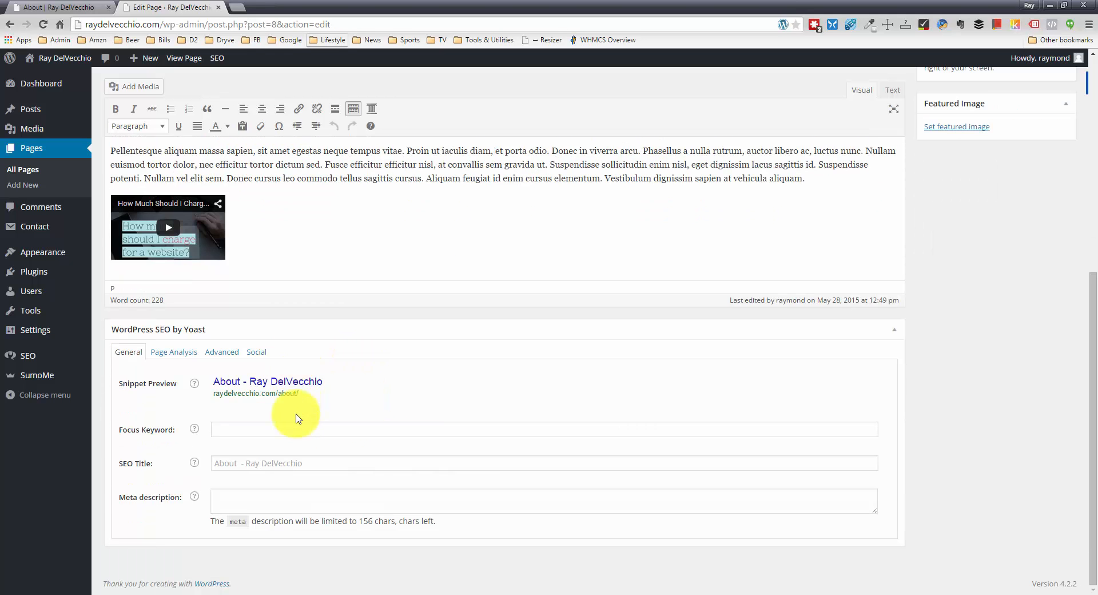
pyautogui.click(233, 432)
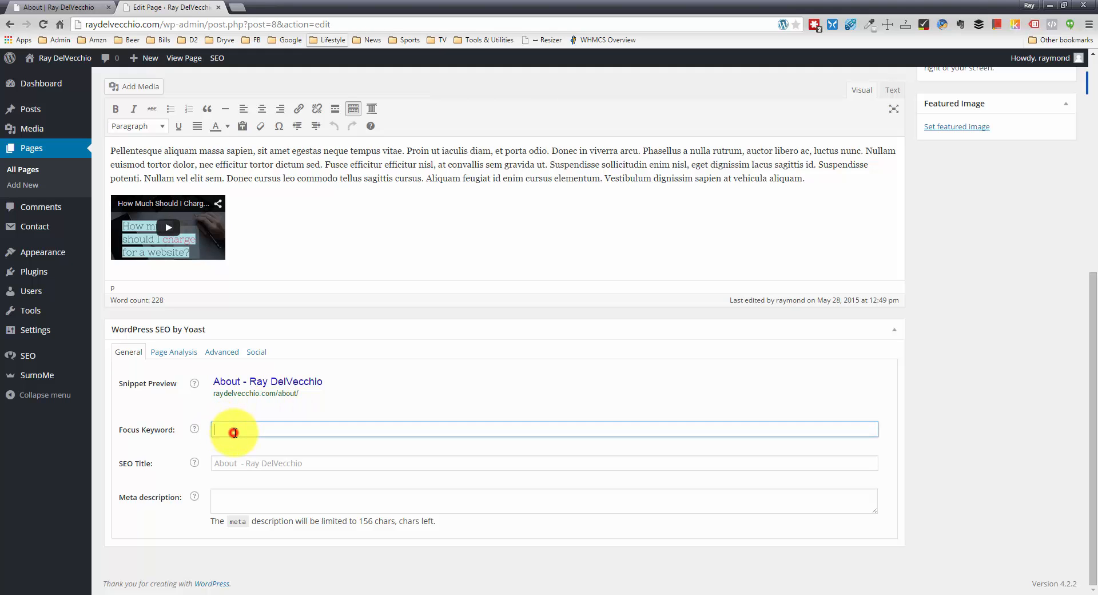
pyautogui.scroll(5, 235, 432)
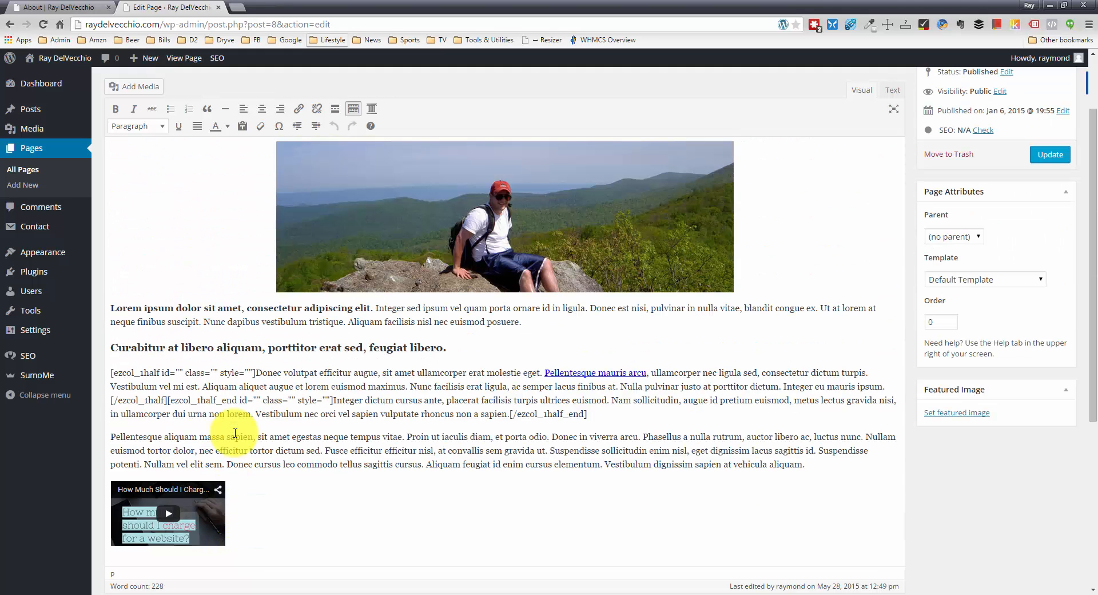
pyautogui.scroll(-3, 235, 432)
pyautogui.scroll(-1, 234, 437)
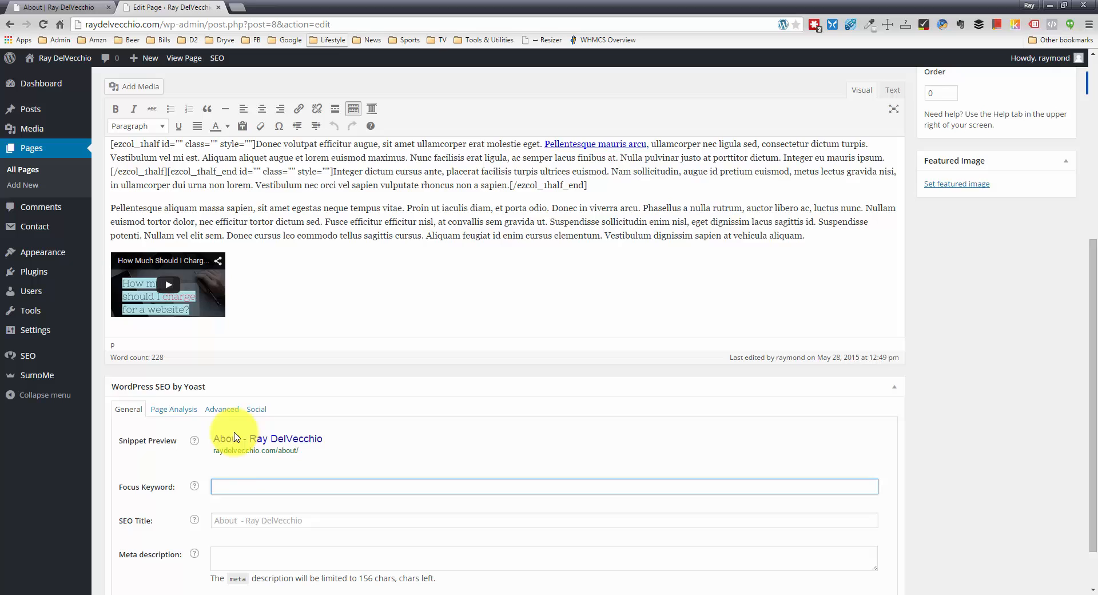
pyautogui.click(238, 488)
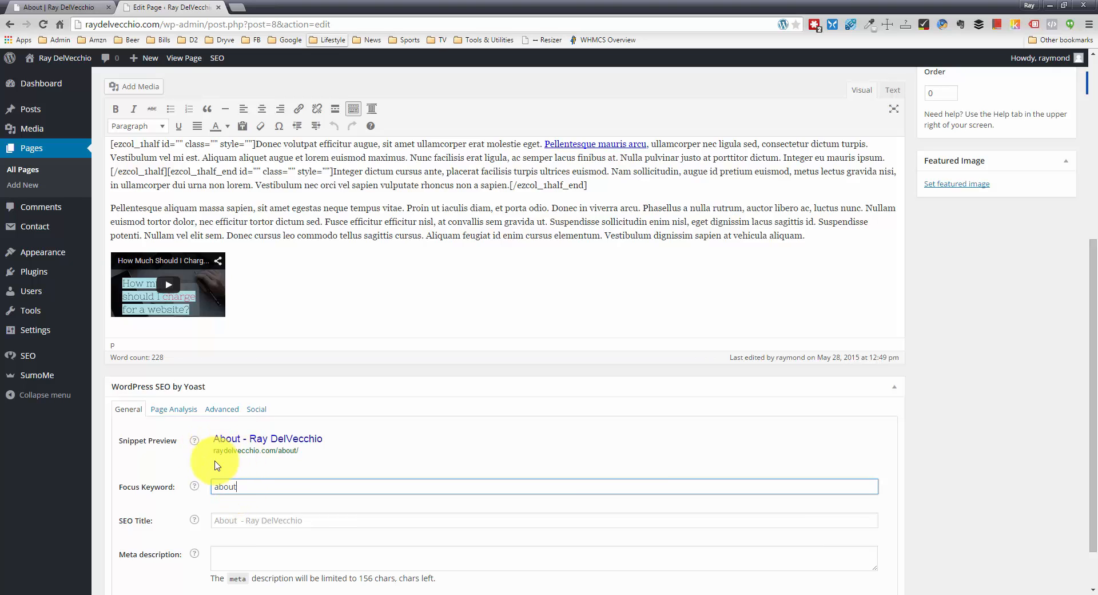
pyautogui.click(266, 479)
# Review the focus keyword usage results and compare them with the About page's title, permalink and body text.
pyautogui.scroll(-1, 263, 478)
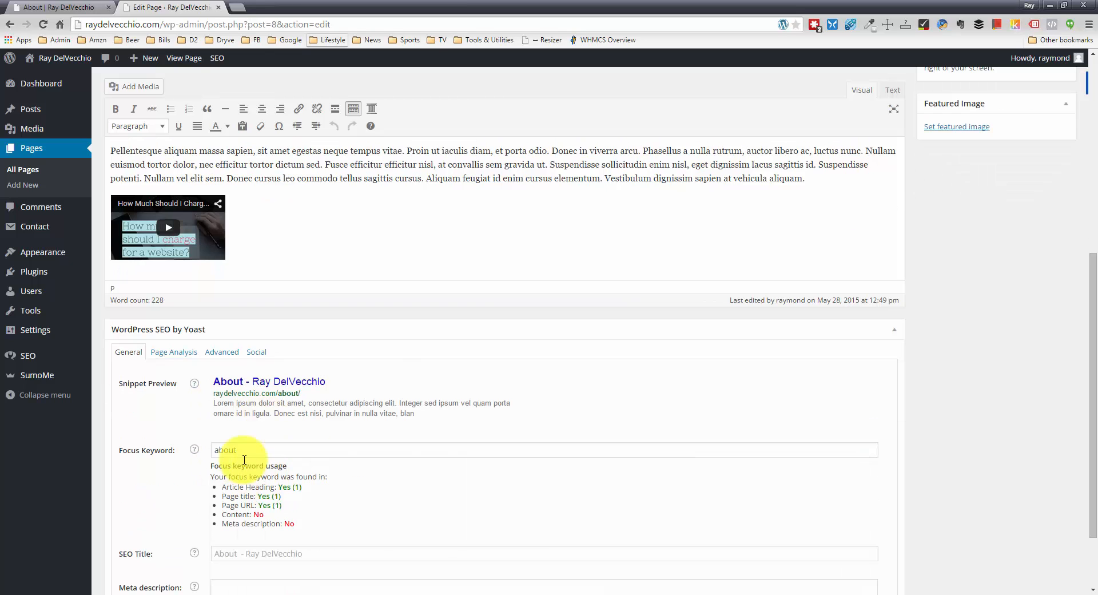
pyautogui.scroll(-1, 245, 475)
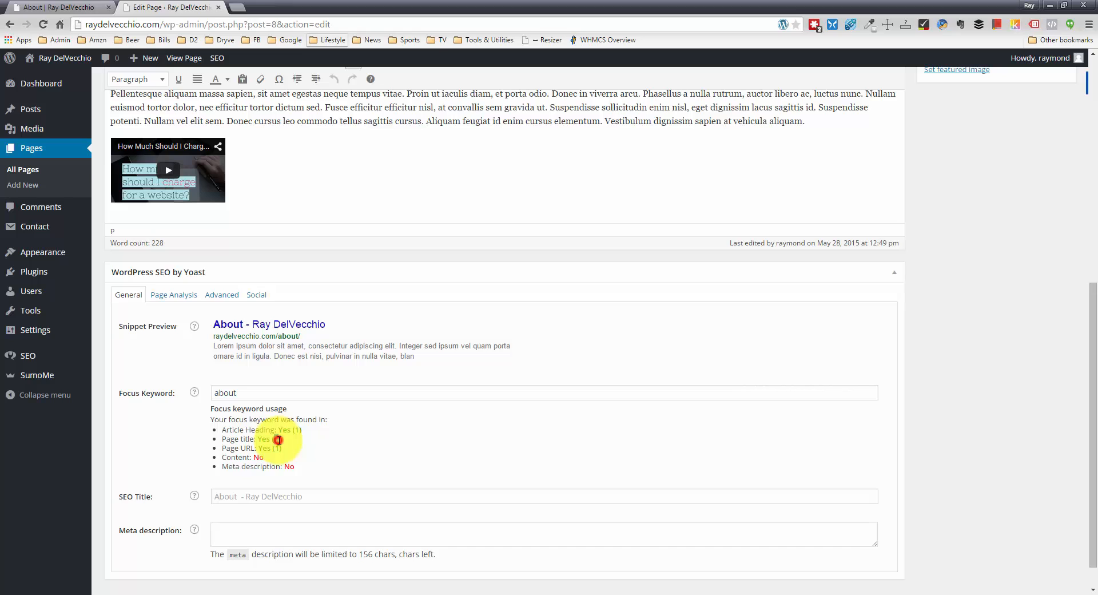
pyautogui.doubleClick(256, 457)
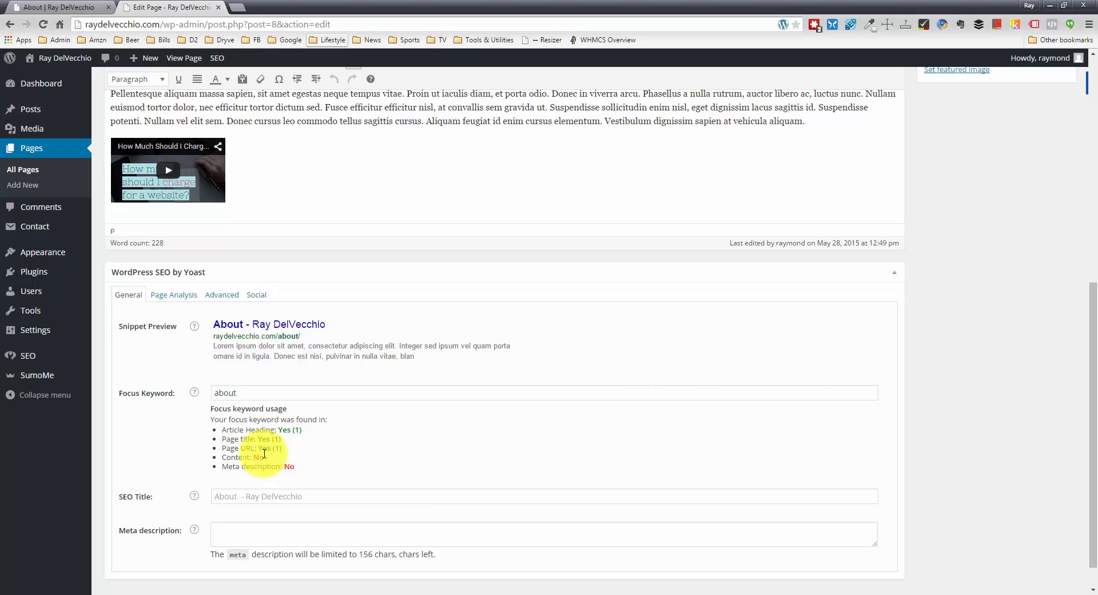
pyautogui.scroll(7, 264, 453)
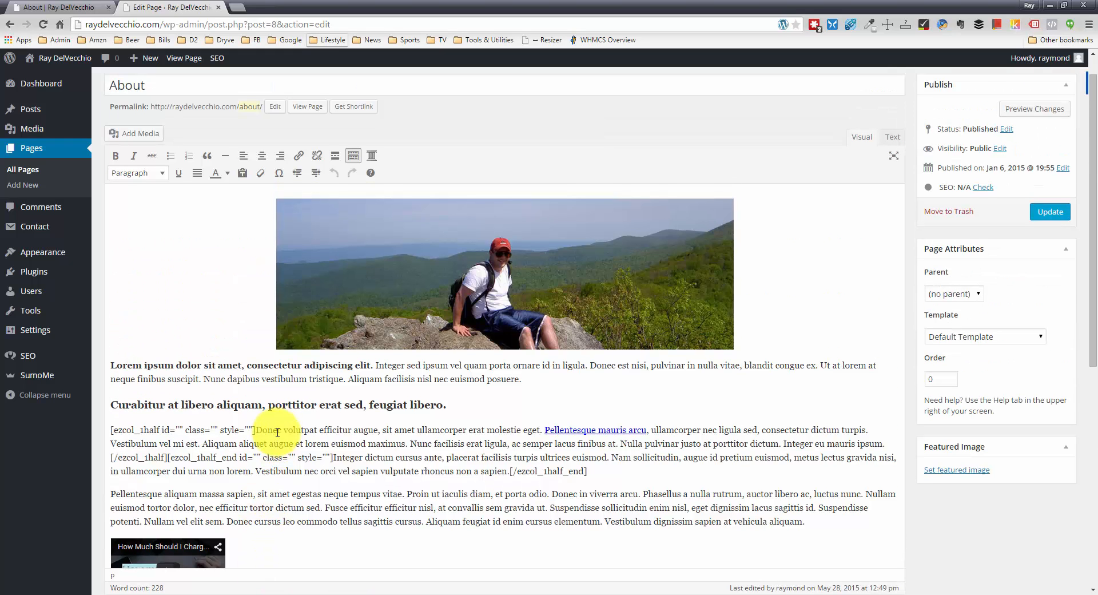
pyautogui.scroll(-8, 277, 431)
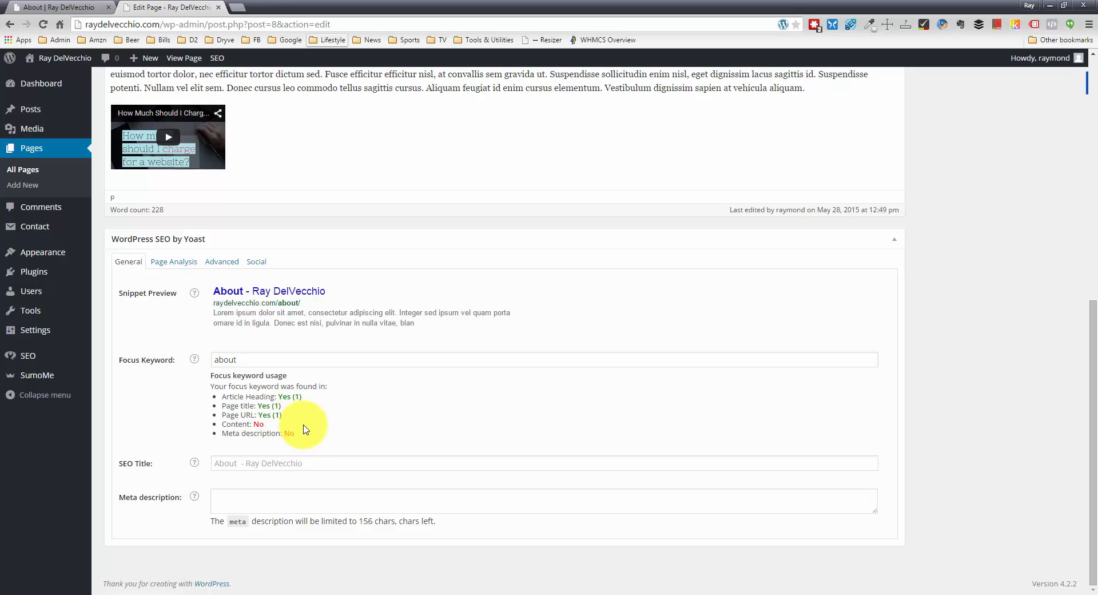
# Examine the About page's SEO Title field and compare its default title with the page content and the snippet preview.
pyautogui.click(232, 465)
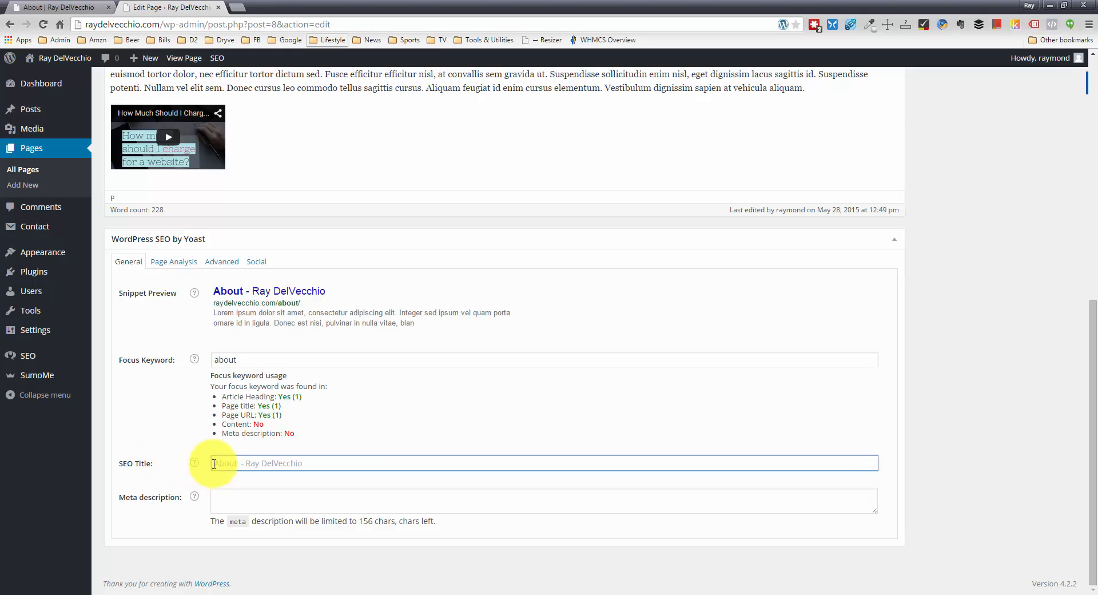
pyautogui.scroll(8, 216, 462)
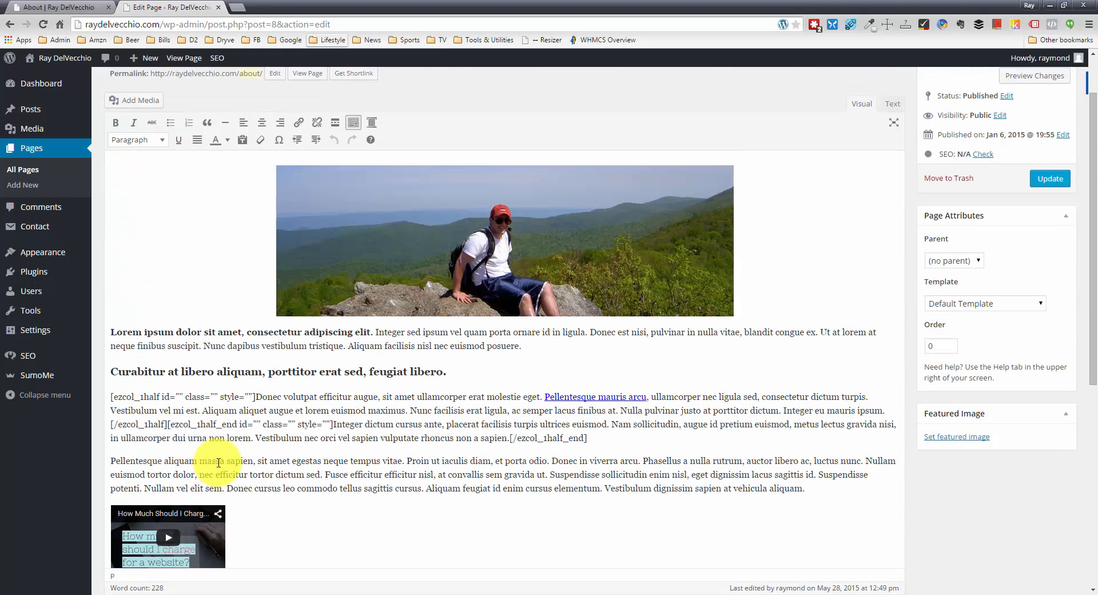
pyautogui.scroll(-8, 150, 215)
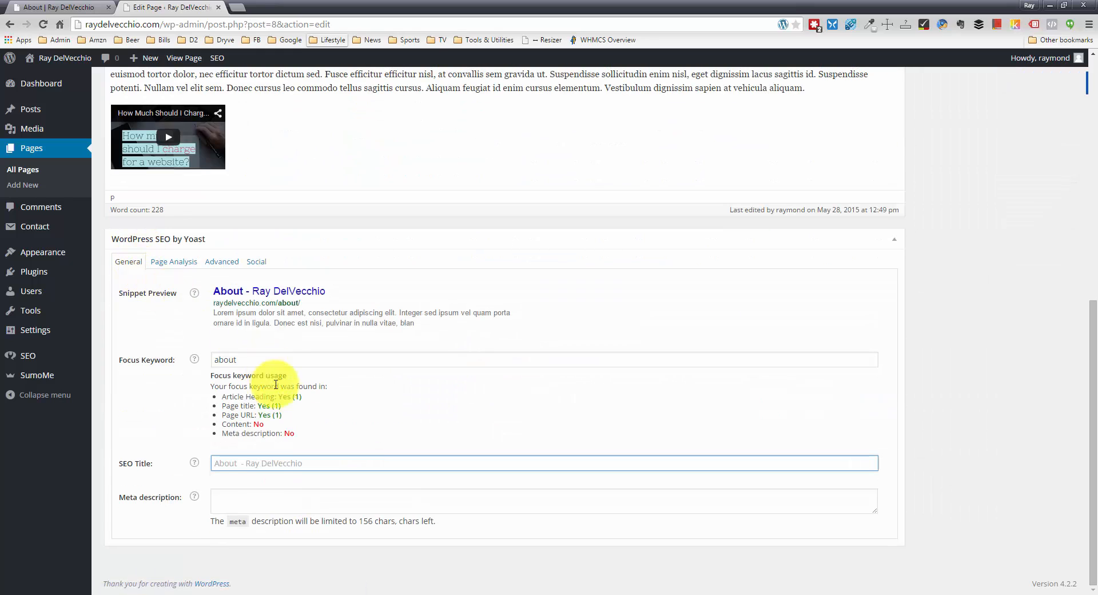
pyautogui.click(248, 464)
pyautogui.click(377, 463)
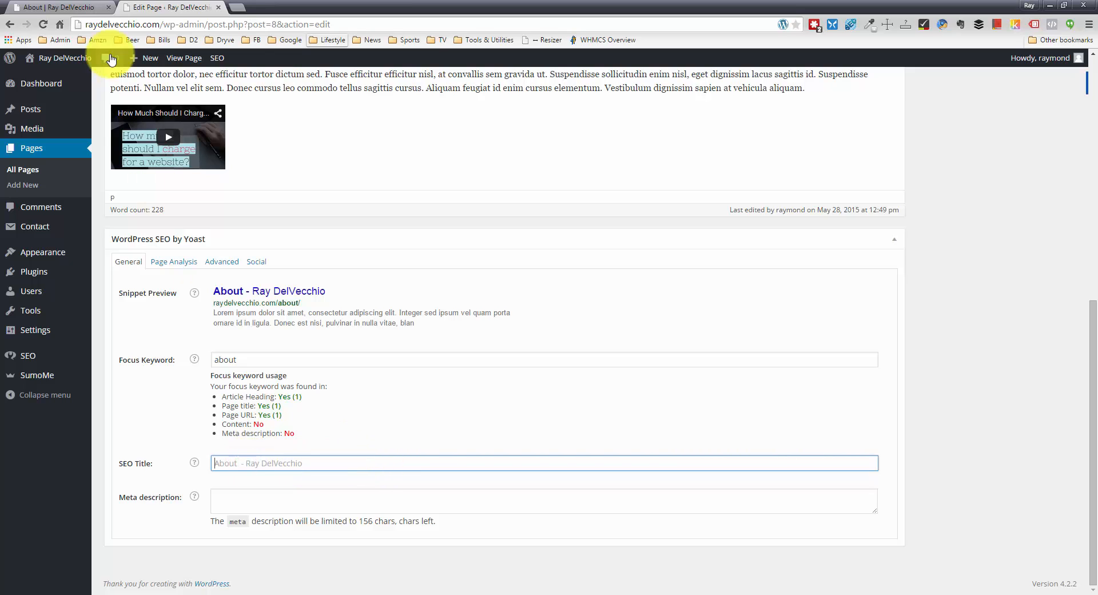
pyautogui.click(232, 463)
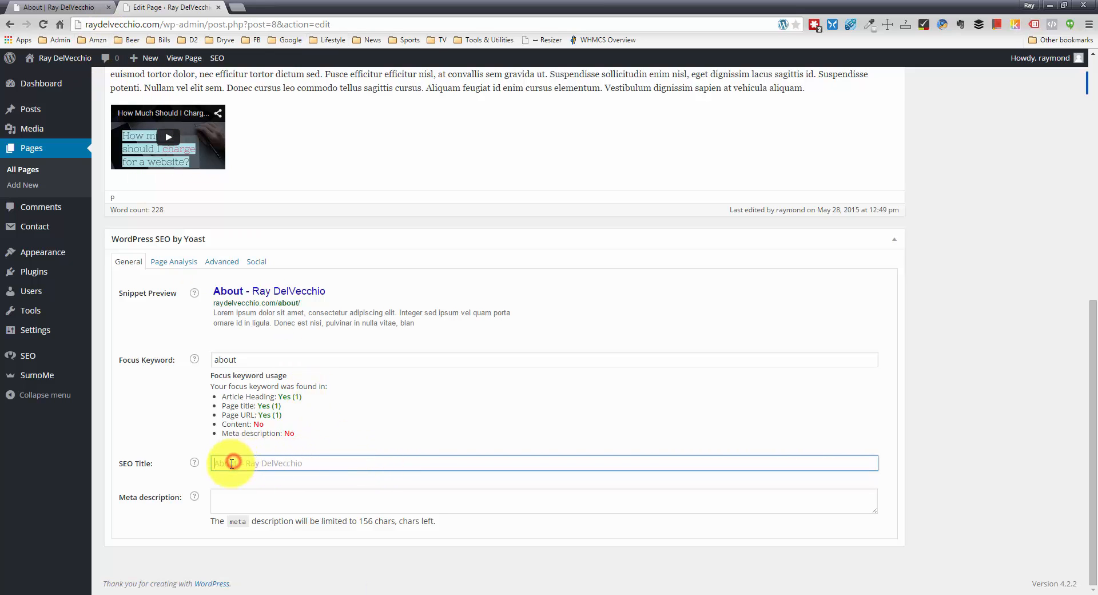
pyautogui.click(289, 467)
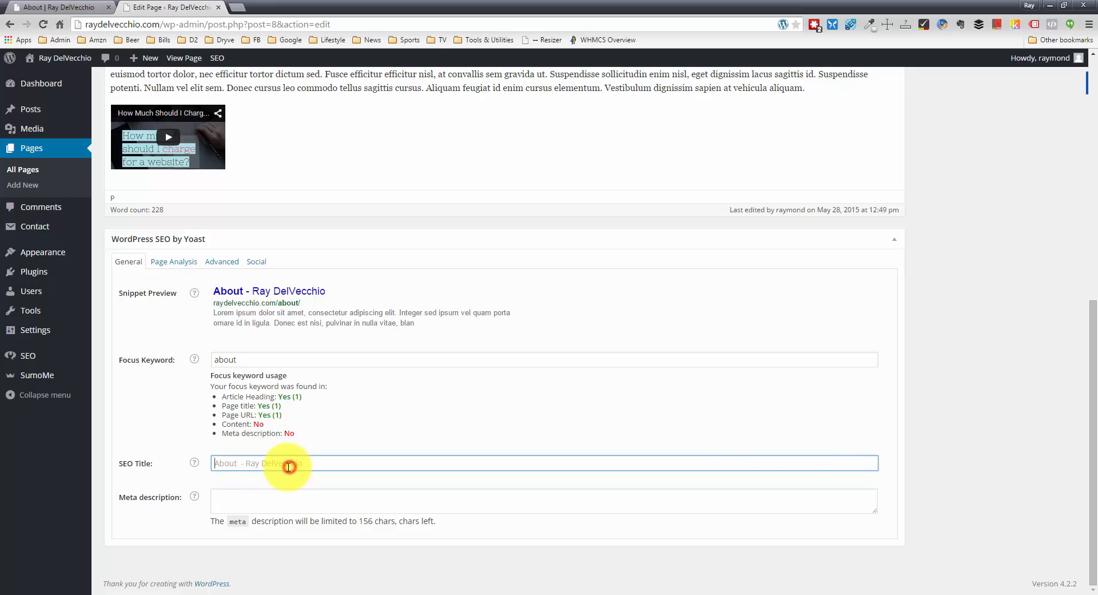
pyautogui.click(247, 464)
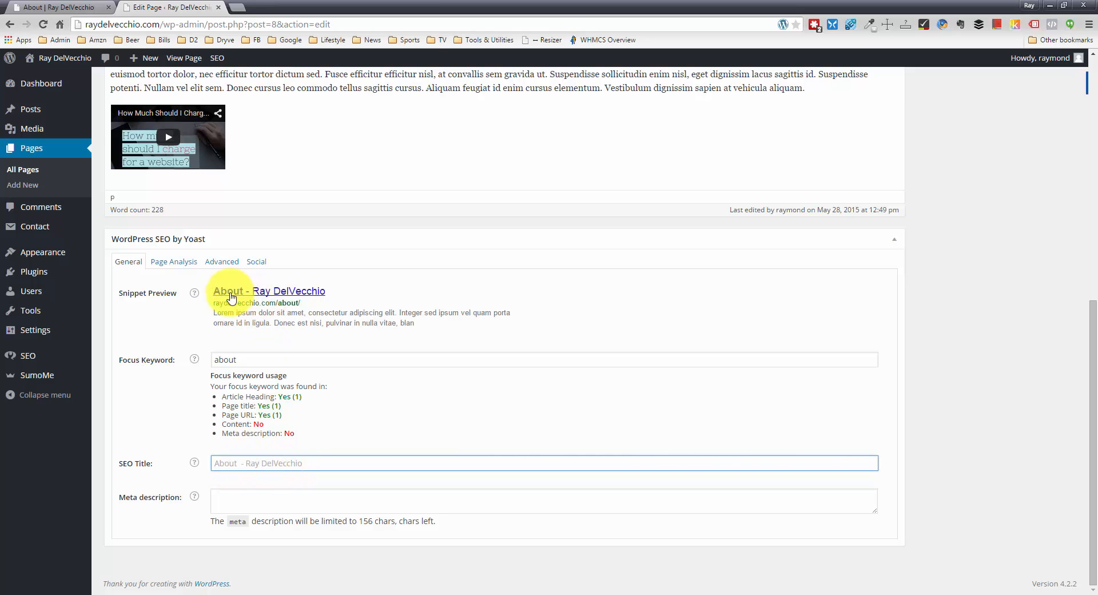
pyautogui.click(312, 291)
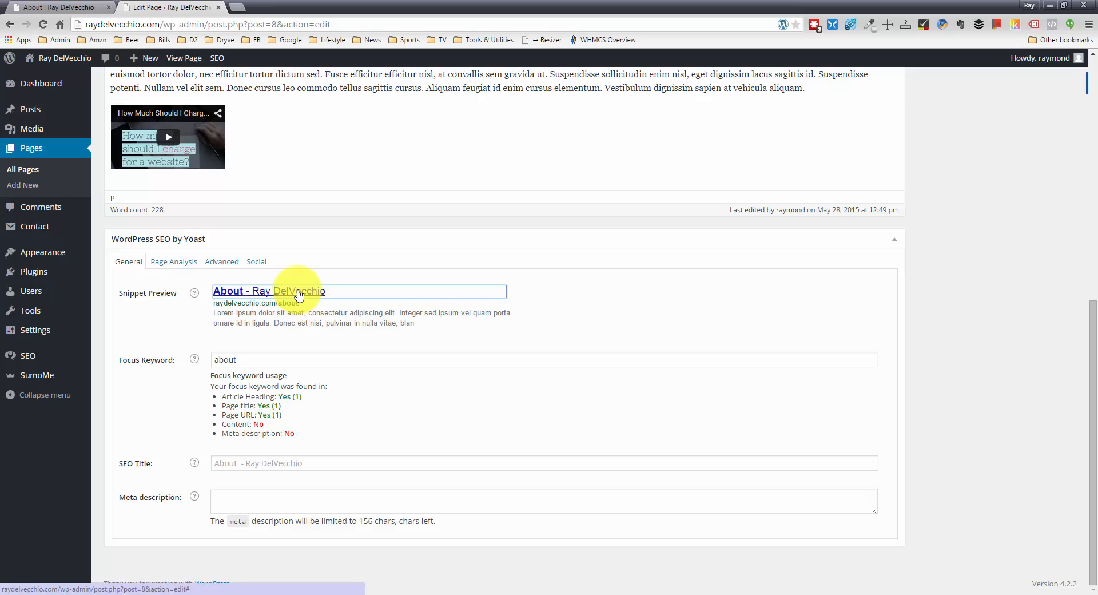
pyautogui.click(307, 463)
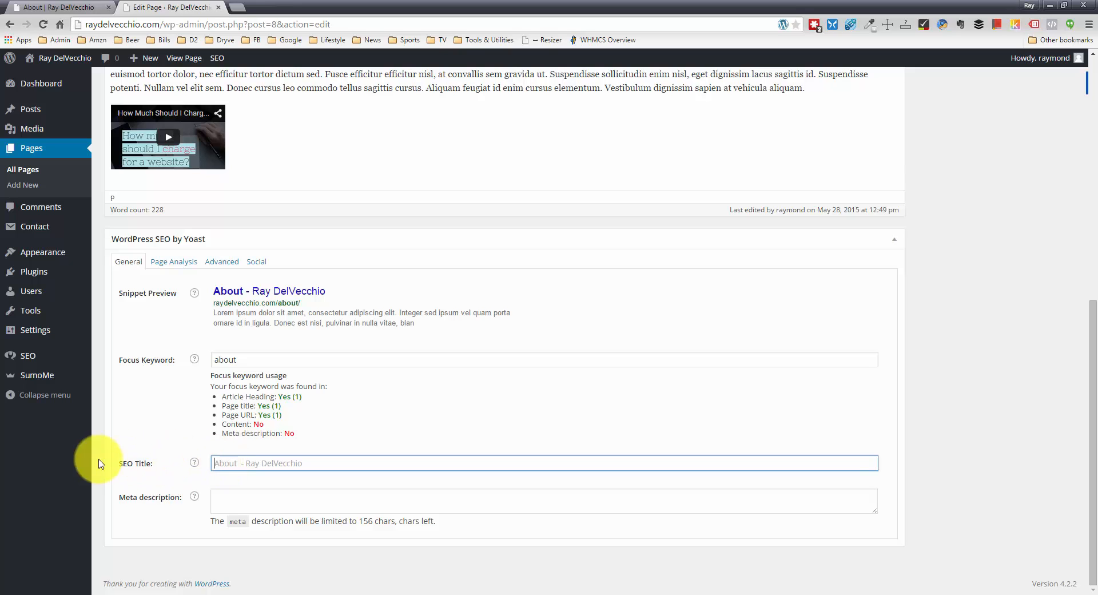
# Set the About page's SEO title to "About Me", the site owner's full name and "WordPress Web Expert", separated by hyphens.
pyautogui.click(239, 462)
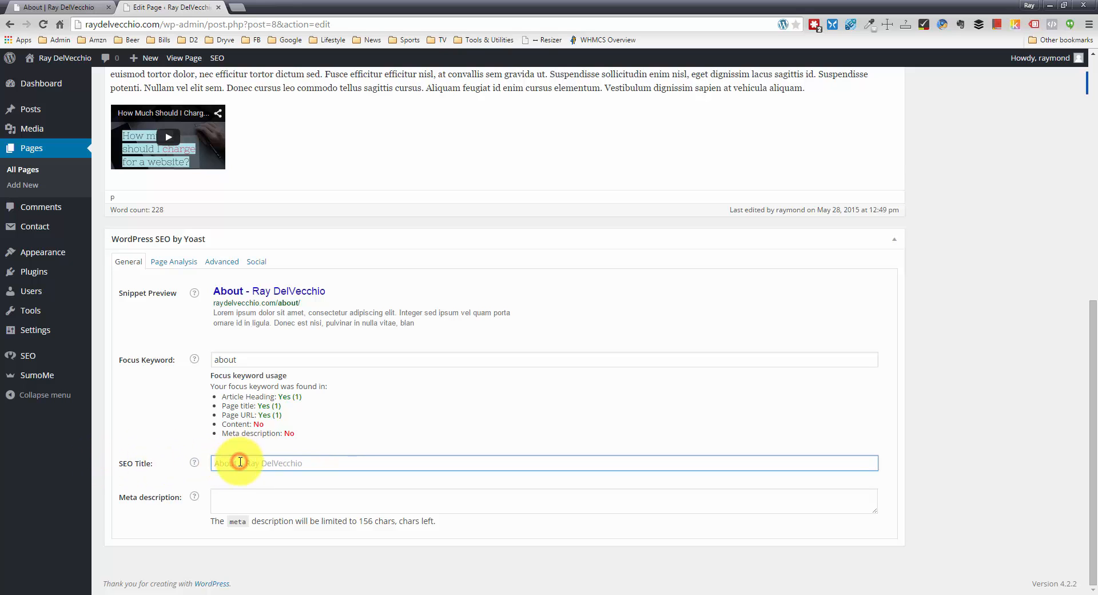
pyautogui.write('About Me -')
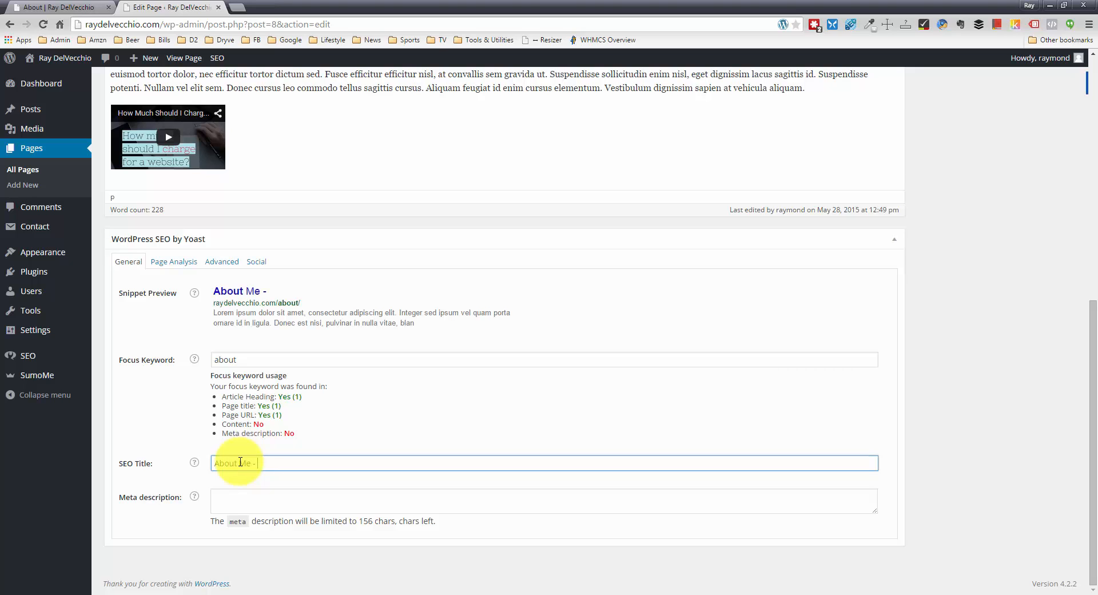
pyautogui.write(' Ray DelVecchio - W')
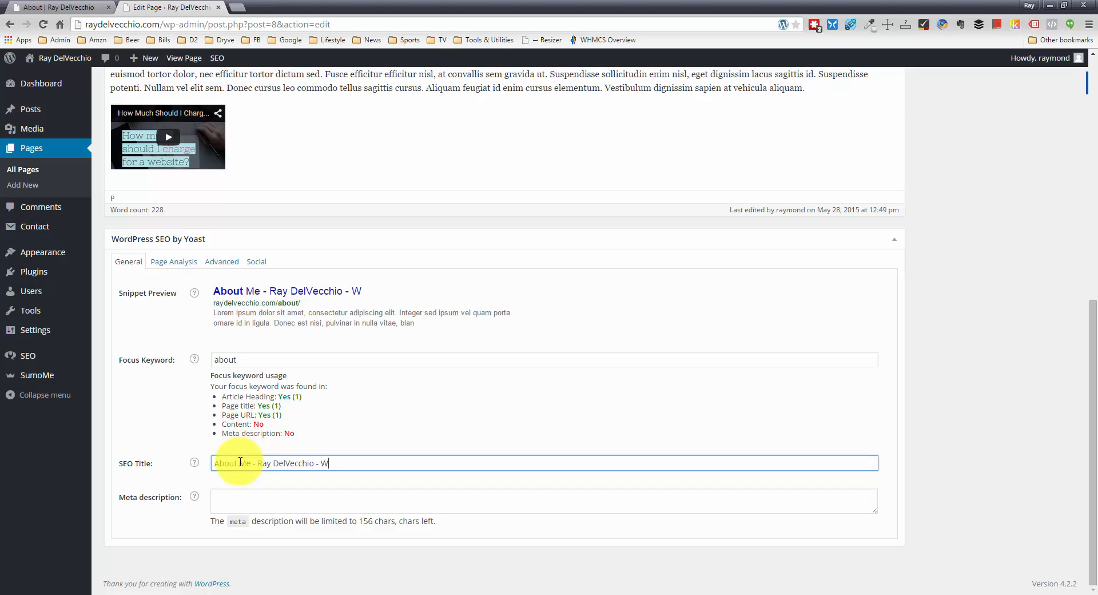
pyautogui.write('ordPress Web Expert')
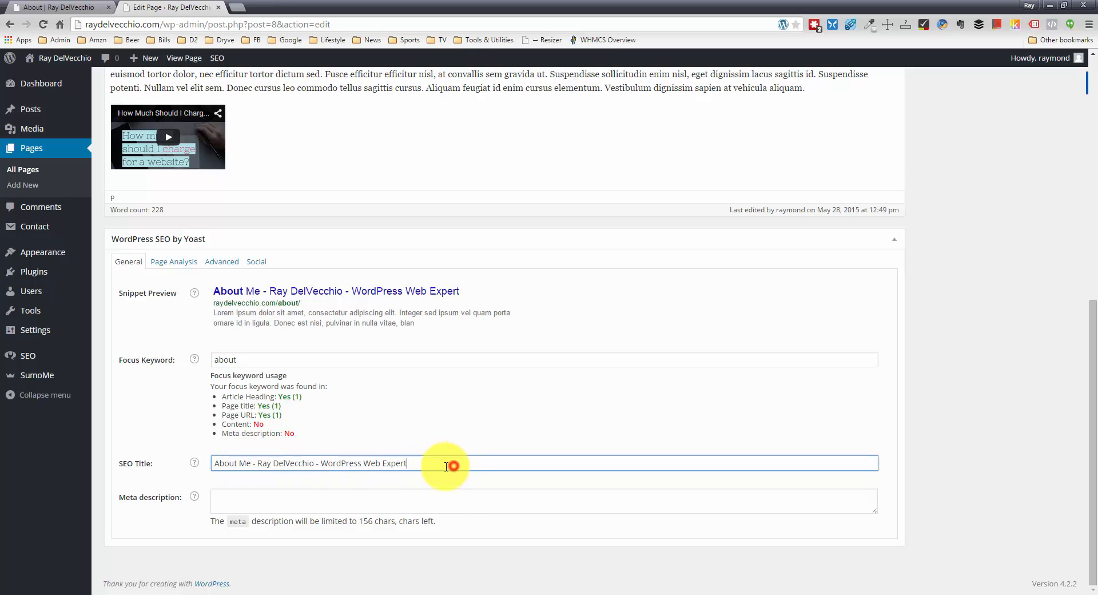
pyautogui.moveTo(448, 463); pyautogui.dragTo(211, 464)
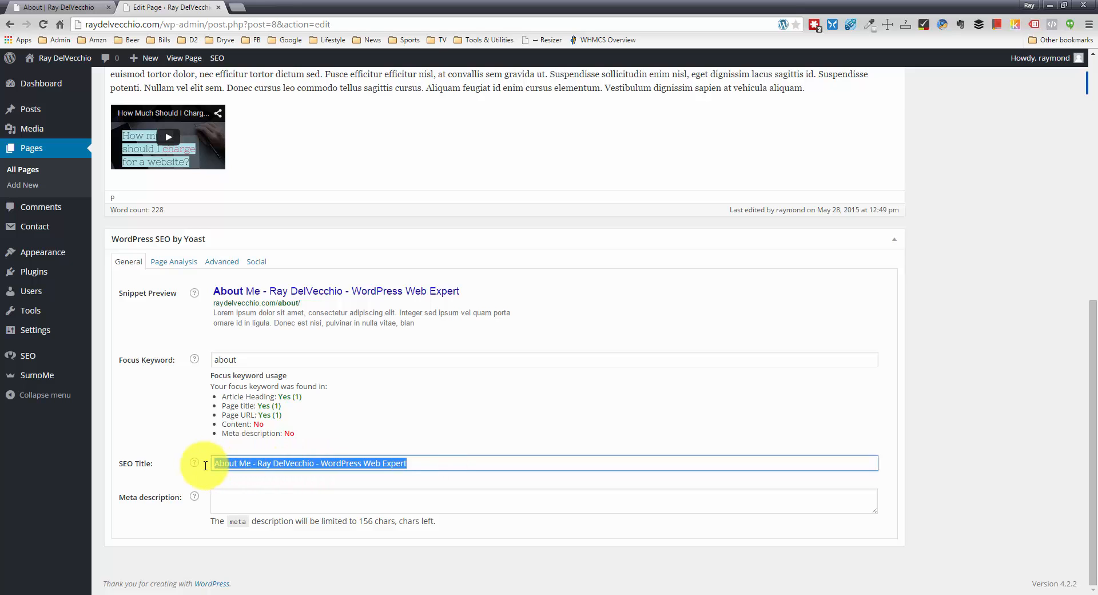
pyautogui.click(216, 465)
pyautogui.moveTo(215, 464); pyautogui.dragTo(411, 463)
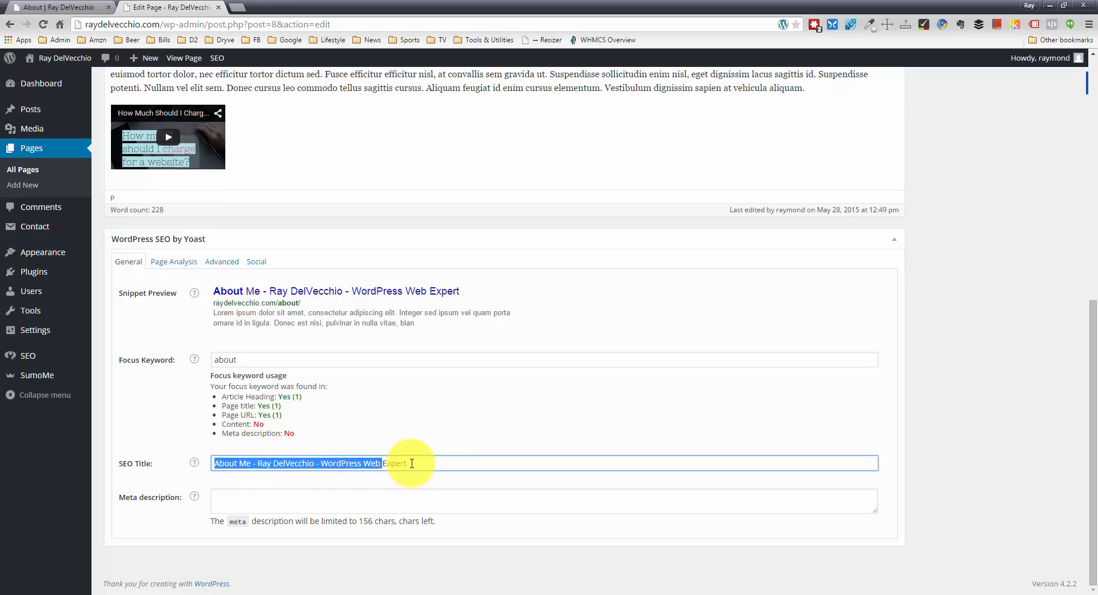
pyautogui.click(412, 462)
# Examine the Meta description field and compare the snippet preview's description text with the opening paragraph of the page content.
pyautogui.click(229, 501)
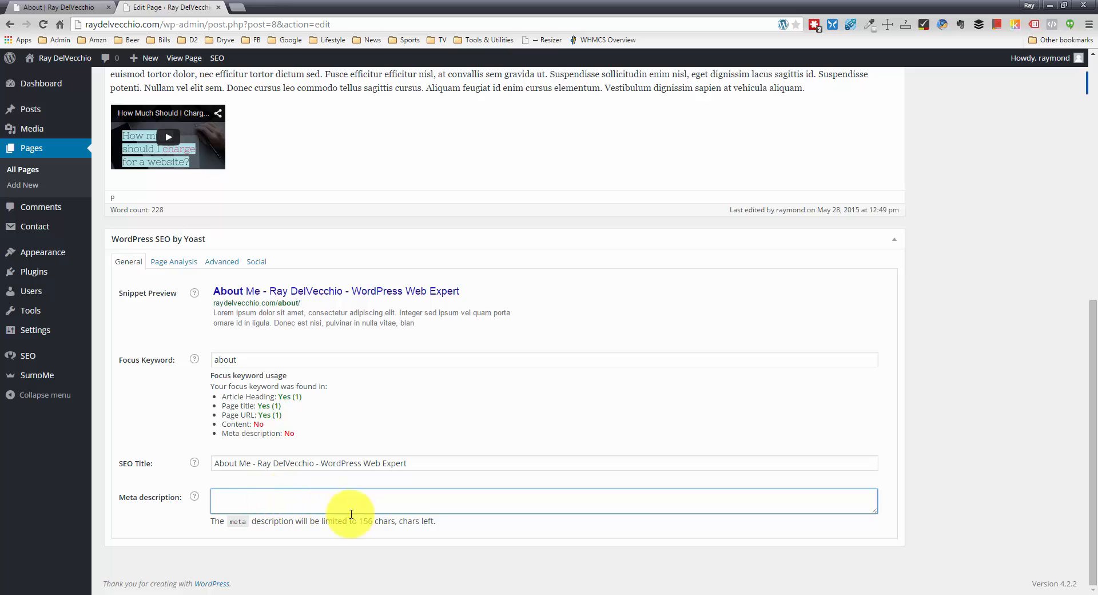
pyautogui.click(441, 464)
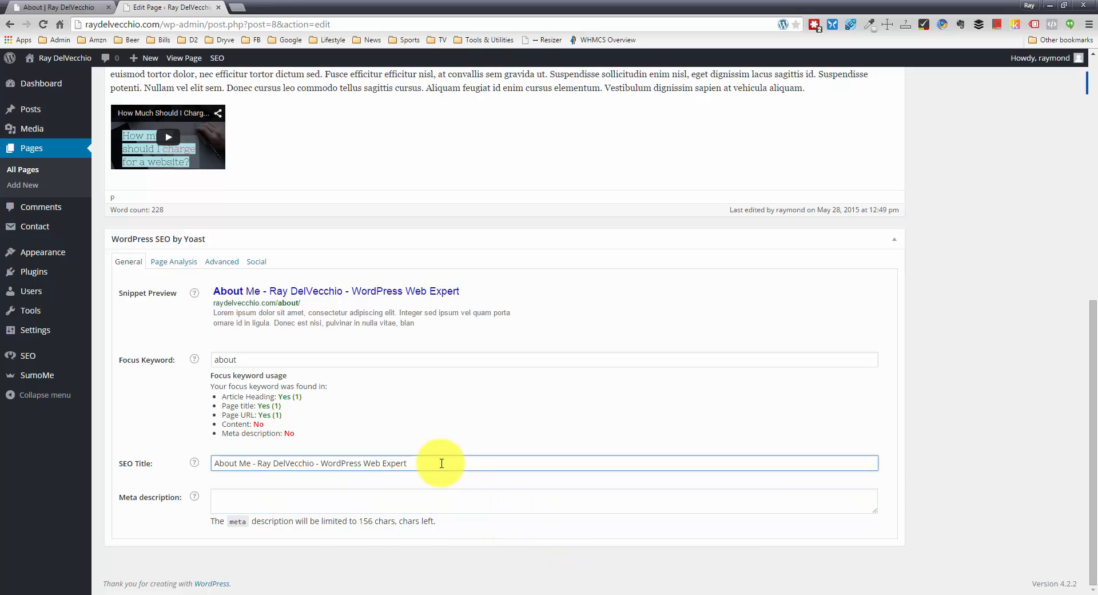
pyautogui.click(372, 501)
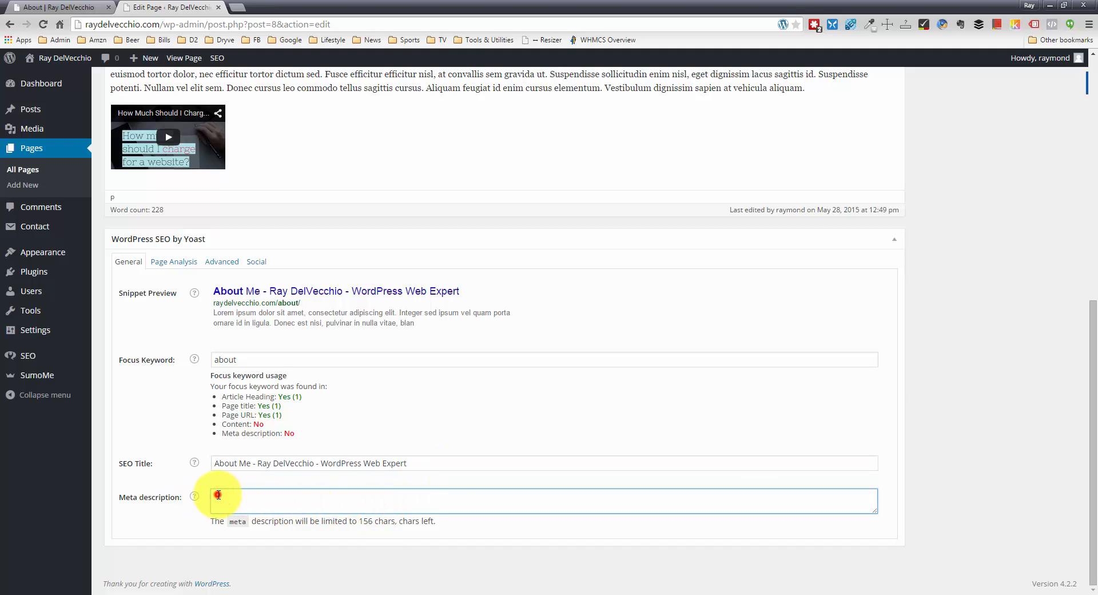
pyautogui.scroll(5, 182, 486)
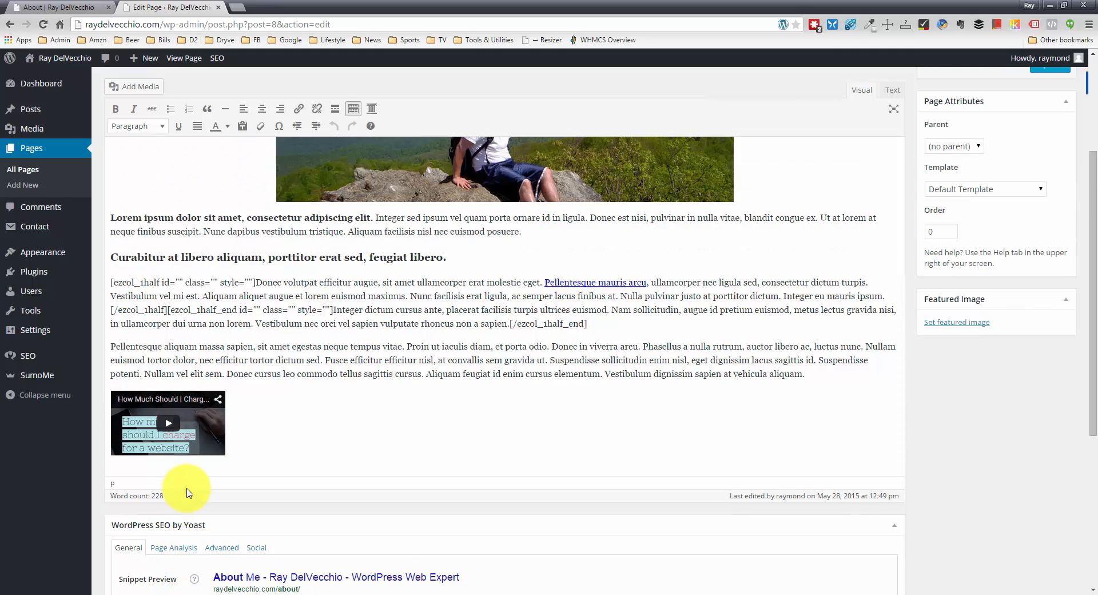
pyautogui.scroll(2, 299, 384)
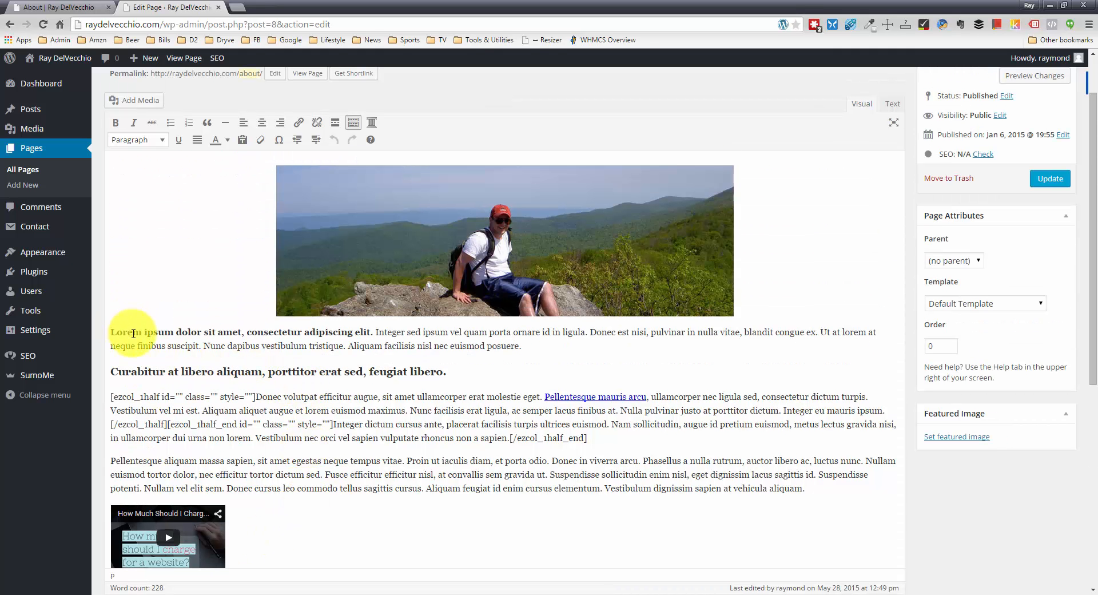
pyautogui.scroll(-5, 247, 367)
pyautogui.scroll(-2, 247, 367)
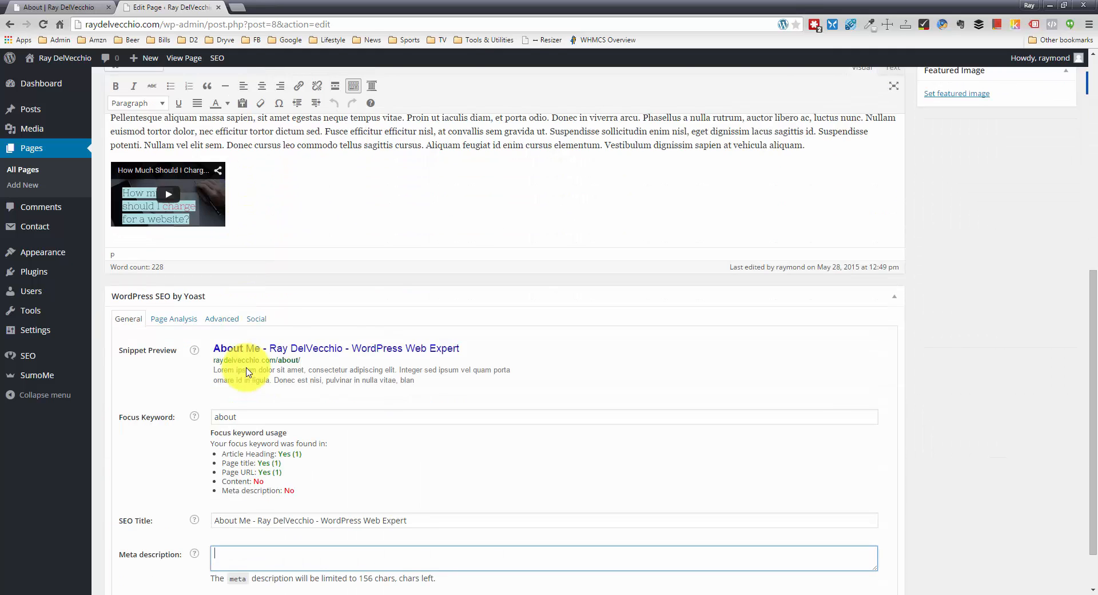
pyautogui.click(285, 329)
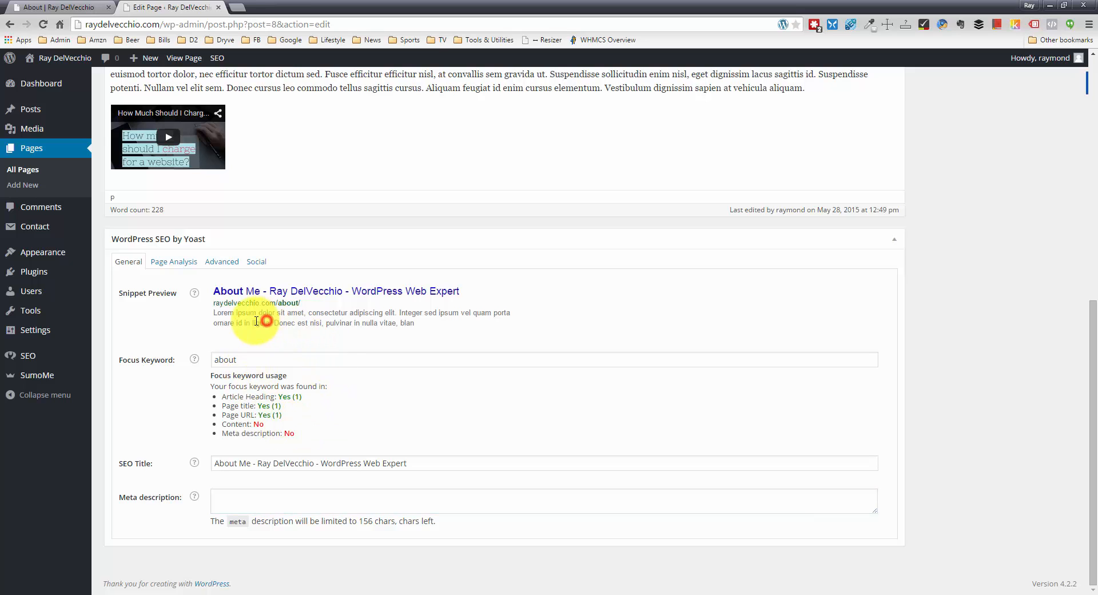
pyautogui.moveTo(214, 314); pyautogui.dragTo(429, 324)
pyautogui.click(429, 324)
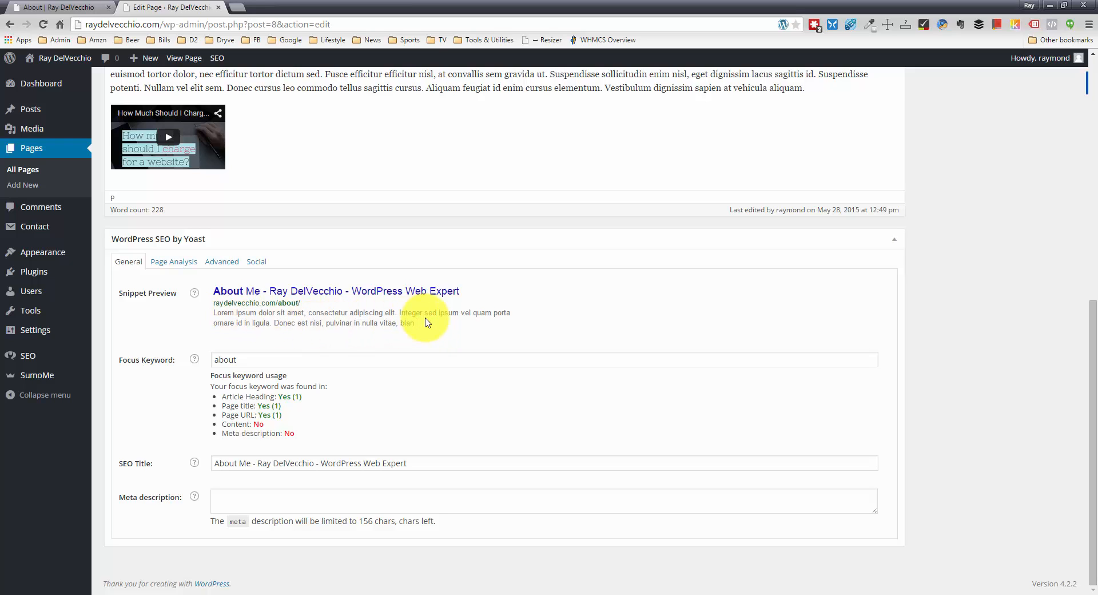
pyautogui.moveTo(428, 320); pyautogui.dragTo(207, 318)
pyautogui.click(224, 318)
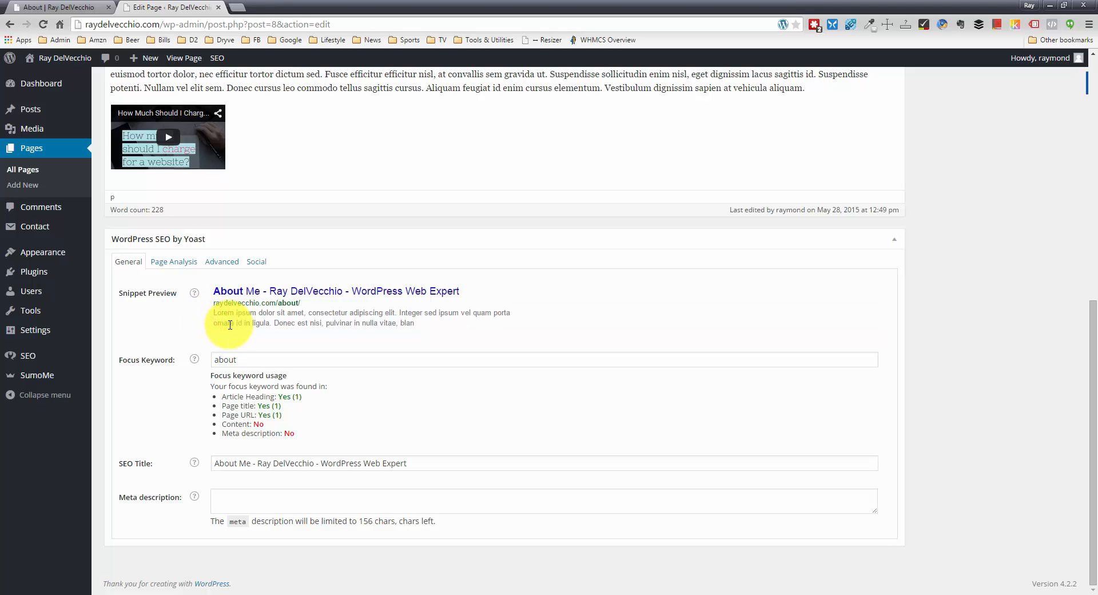
pyautogui.scroll(4, 230, 324)
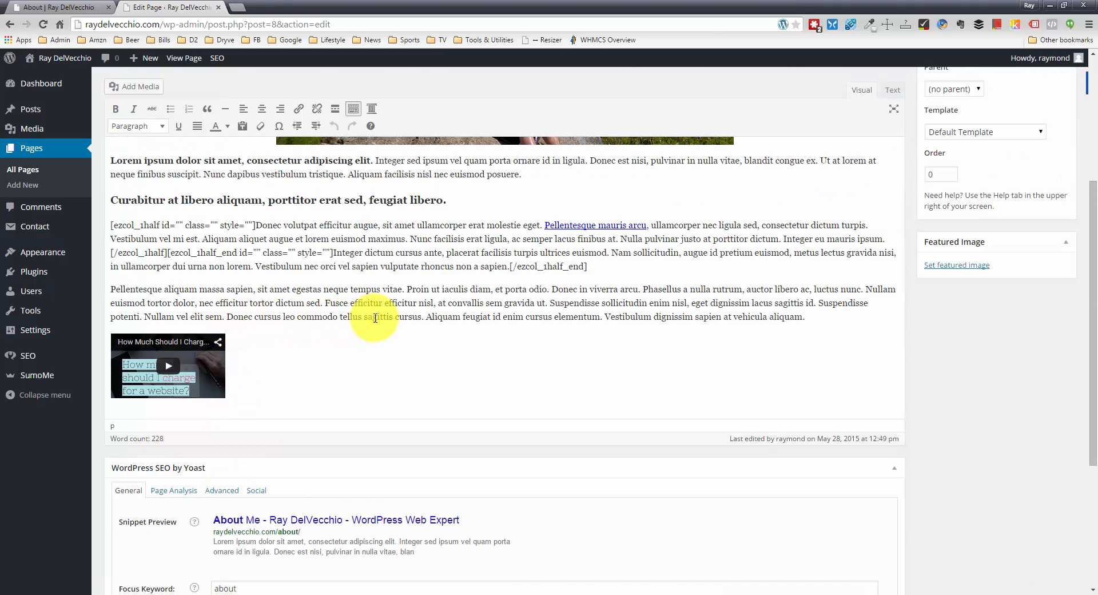
pyautogui.scroll(-2, 445, 303)
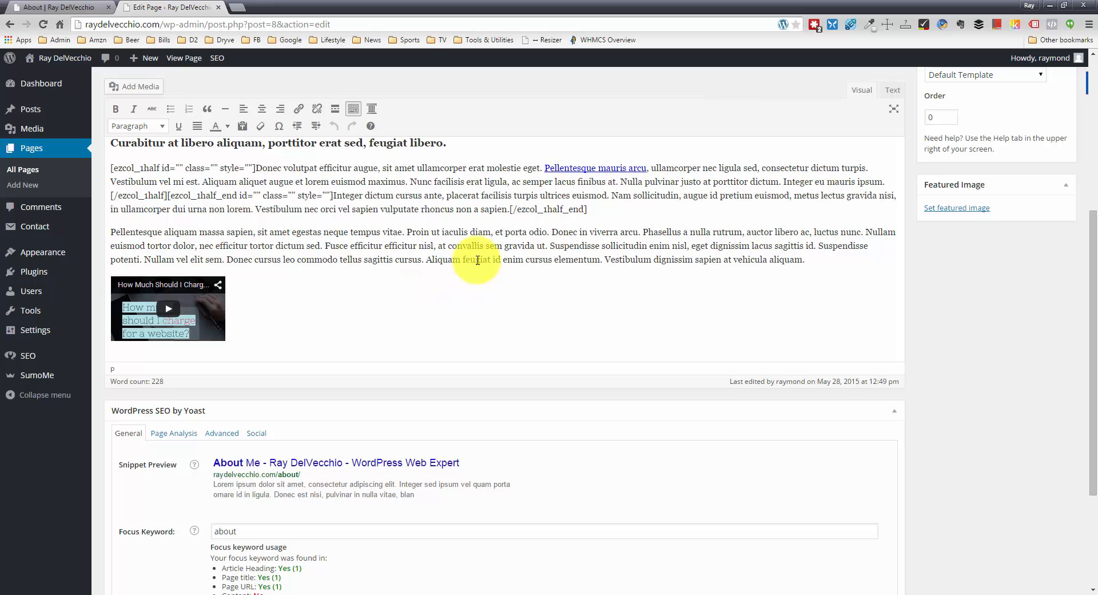
pyautogui.scroll(-1, 473, 264)
pyautogui.scroll(-1, 477, 263)
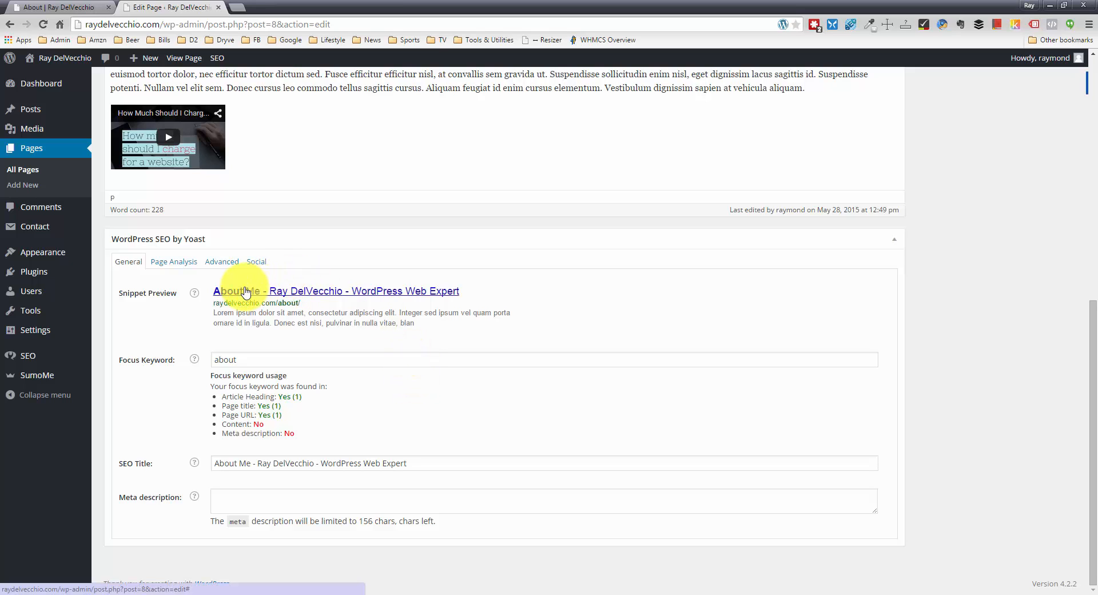
# Review the SEO title, focus keyword and Meta description fields against the About page's content and the focus keyword usage list.
pyautogui.click(255, 504)
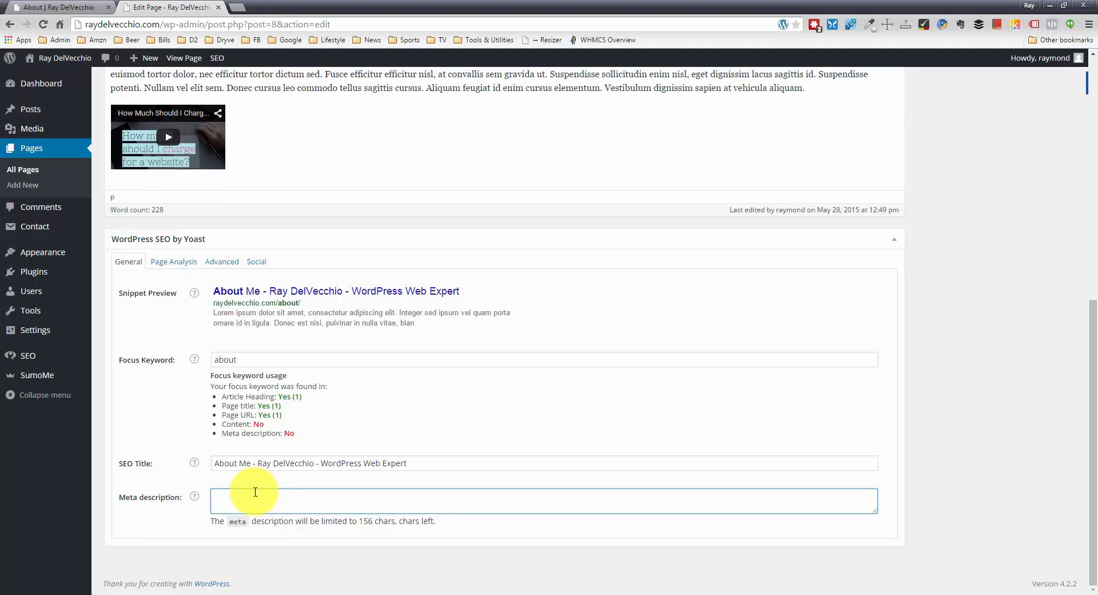
pyautogui.scroll(8, 257, 512)
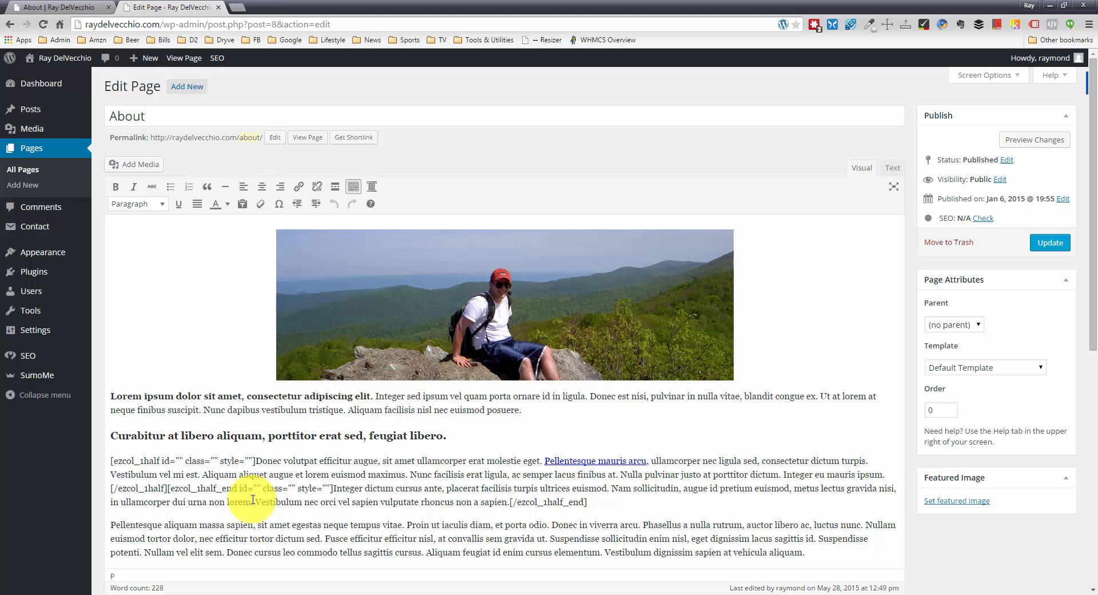
pyautogui.scroll(-8, 253, 499)
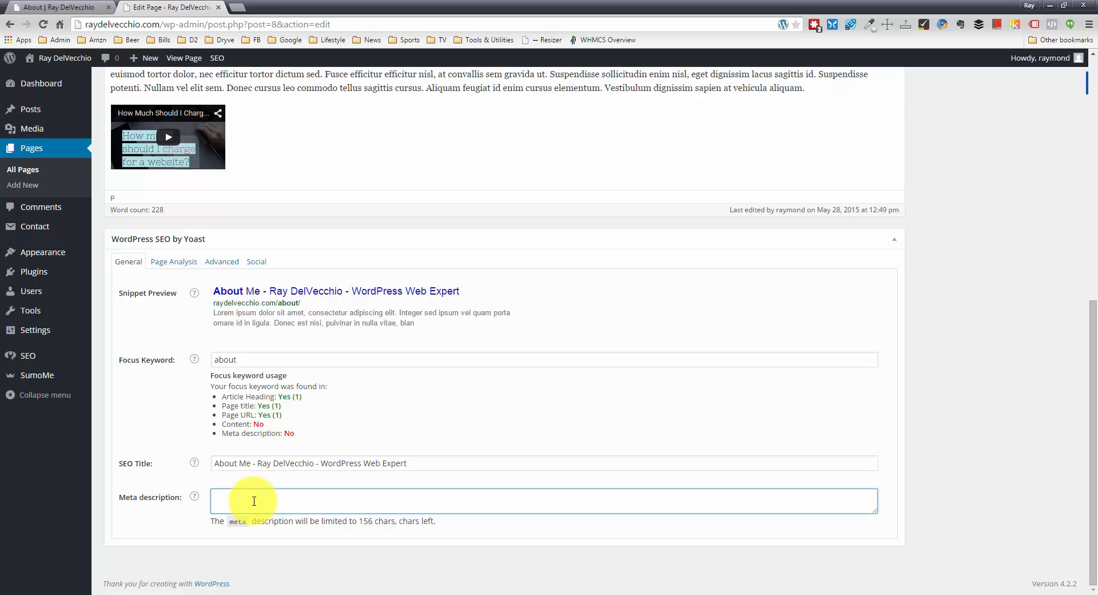
pyautogui.click(276, 463)
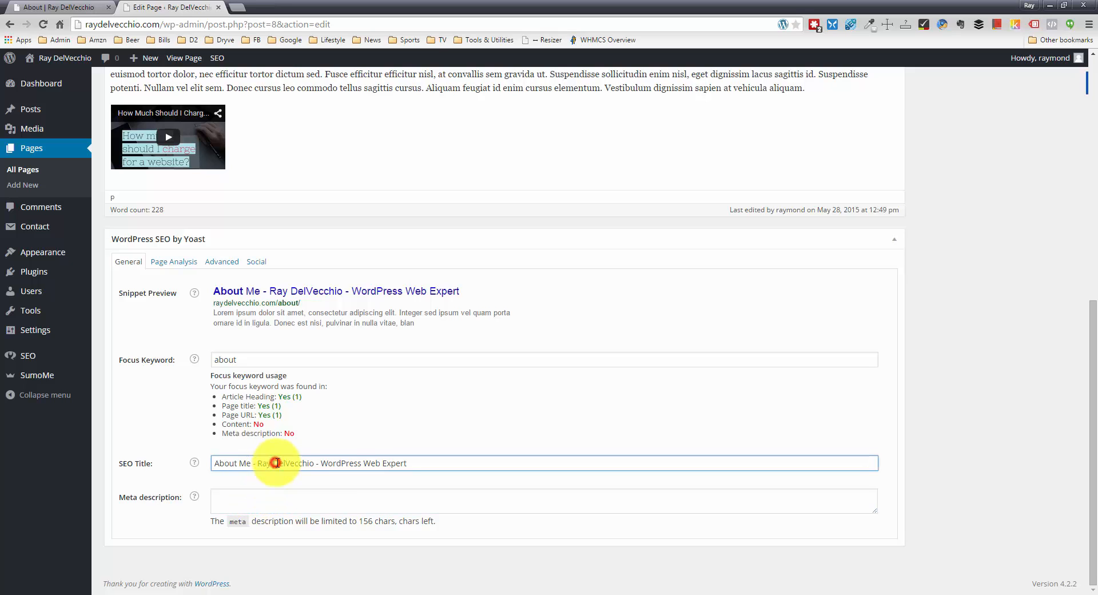
pyautogui.moveTo(417, 463); pyautogui.dragTo(215, 461)
pyautogui.click(253, 461)
pyautogui.moveTo(255, 359); pyautogui.dragTo(201, 360)
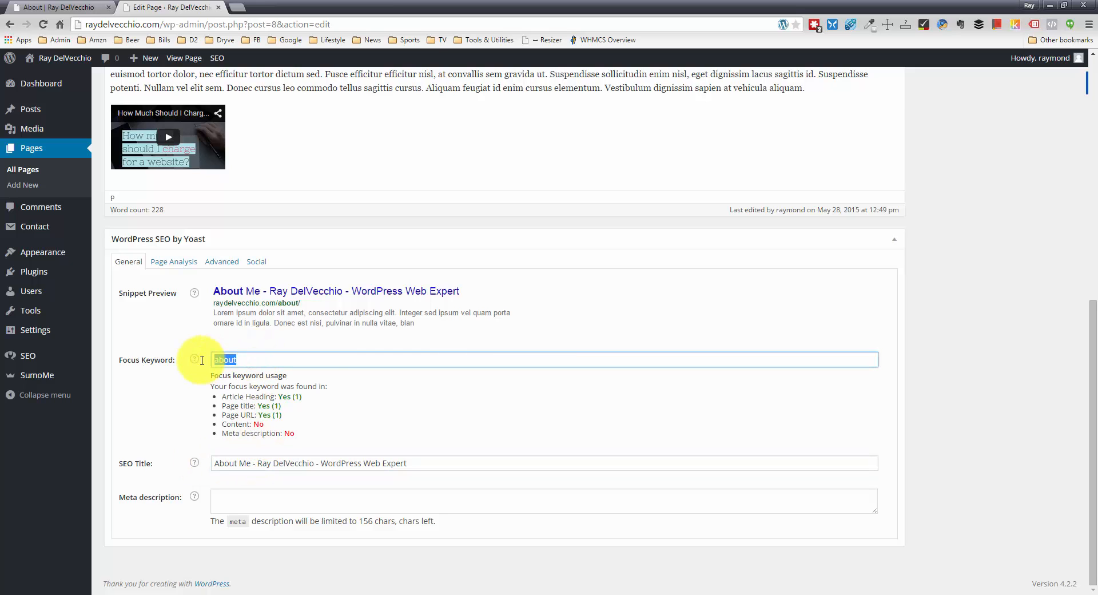
pyautogui.click(322, 357)
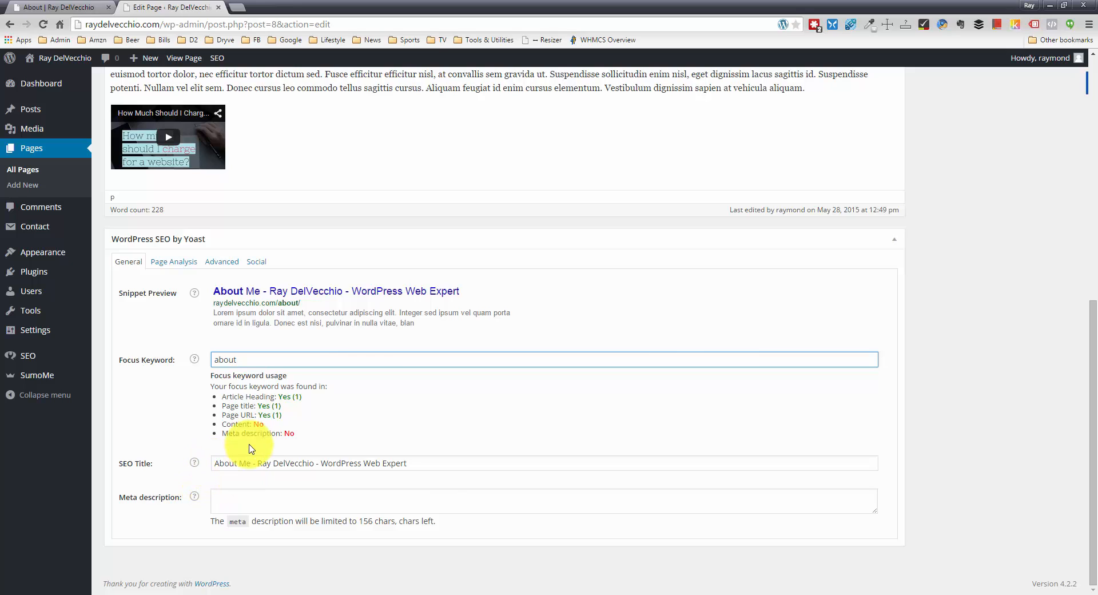
pyautogui.click(229, 497)
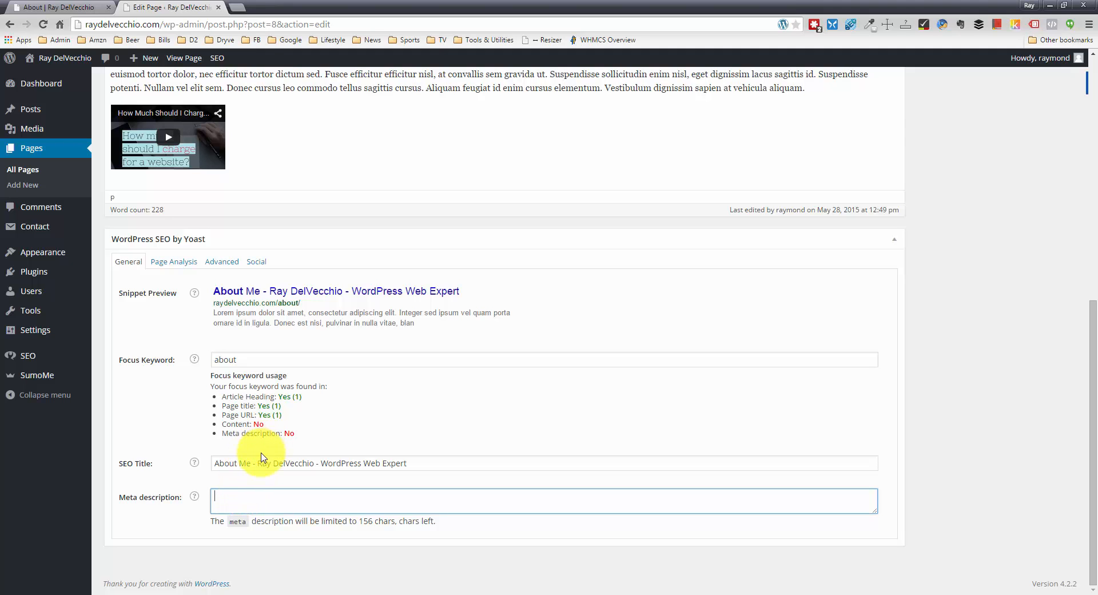
pyautogui.scroll(7, 291, 455)
pyautogui.scroll(-8, 297, 456)
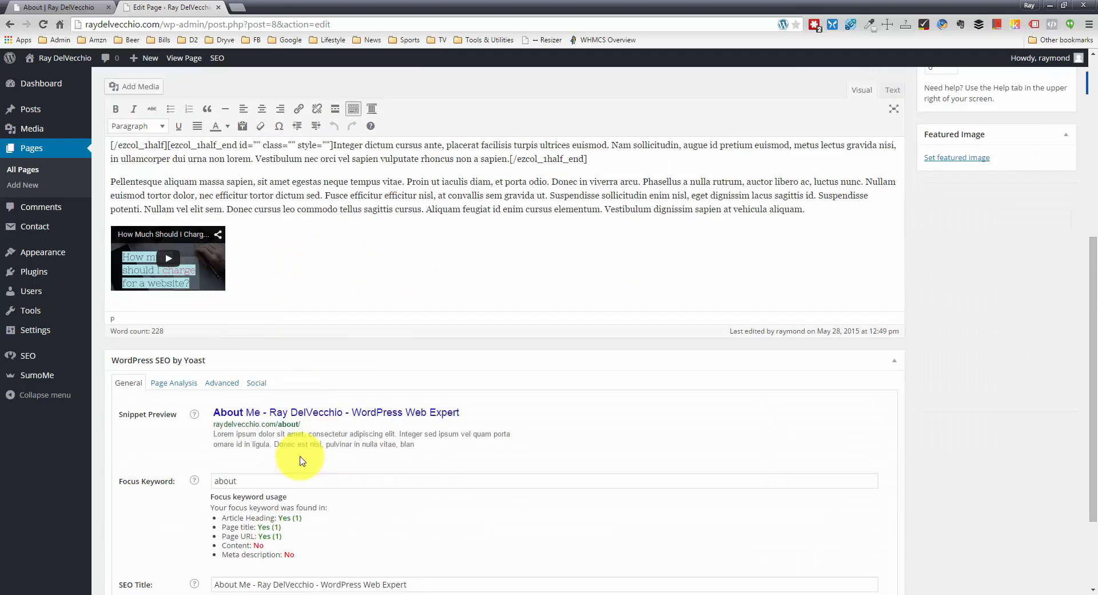
pyautogui.scroll(3, 301, 456)
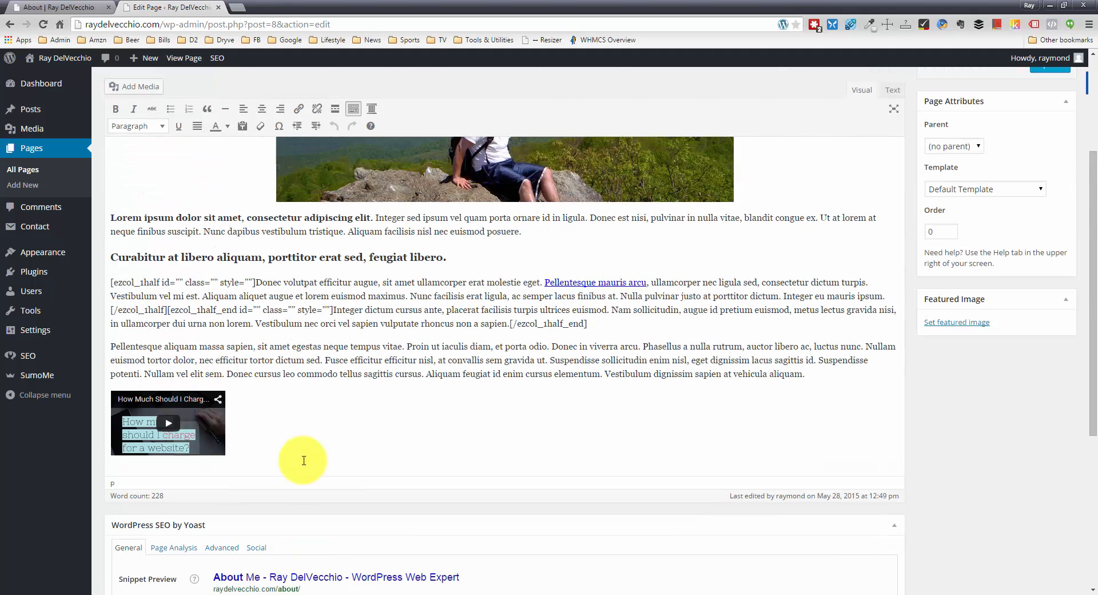
pyautogui.scroll(-2, 305, 464)
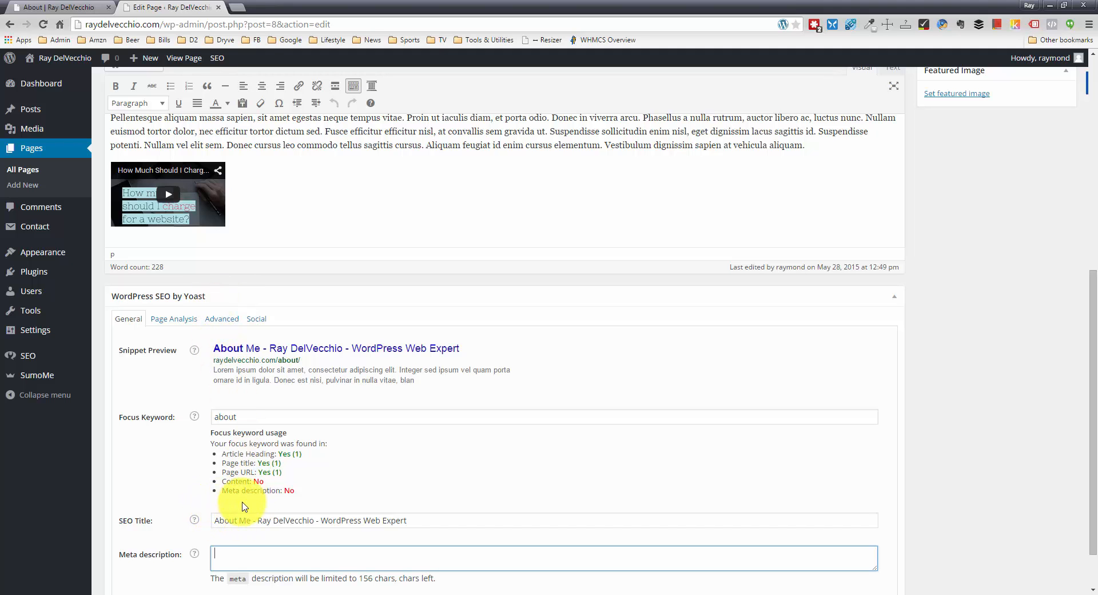
pyautogui.scroll(-1, 269, 497)
pyautogui.scroll(4, 274, 434)
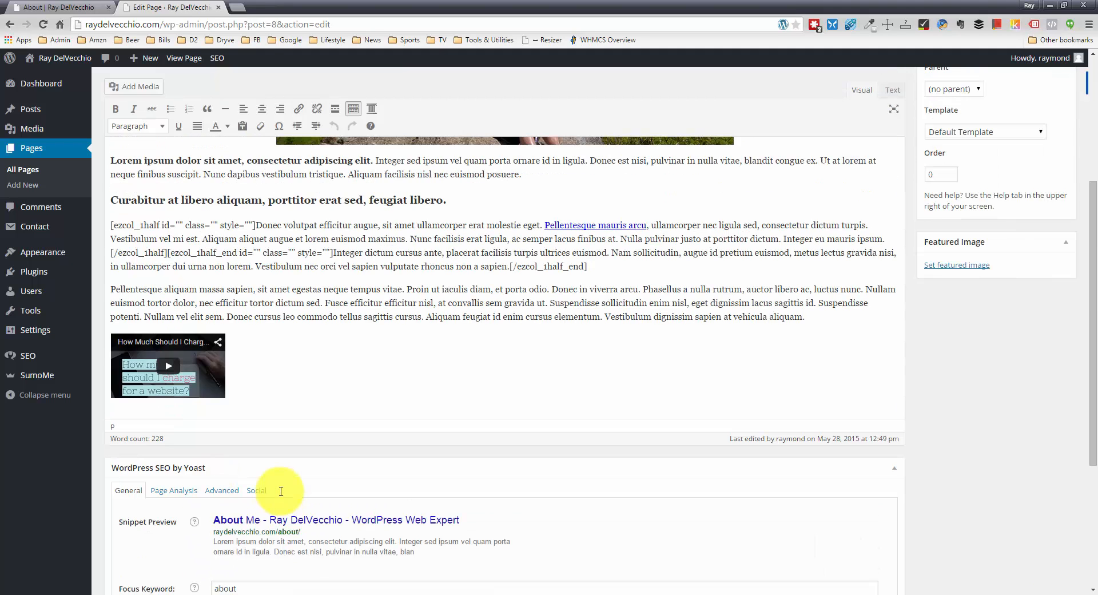
pyautogui.scroll(4, 281, 491)
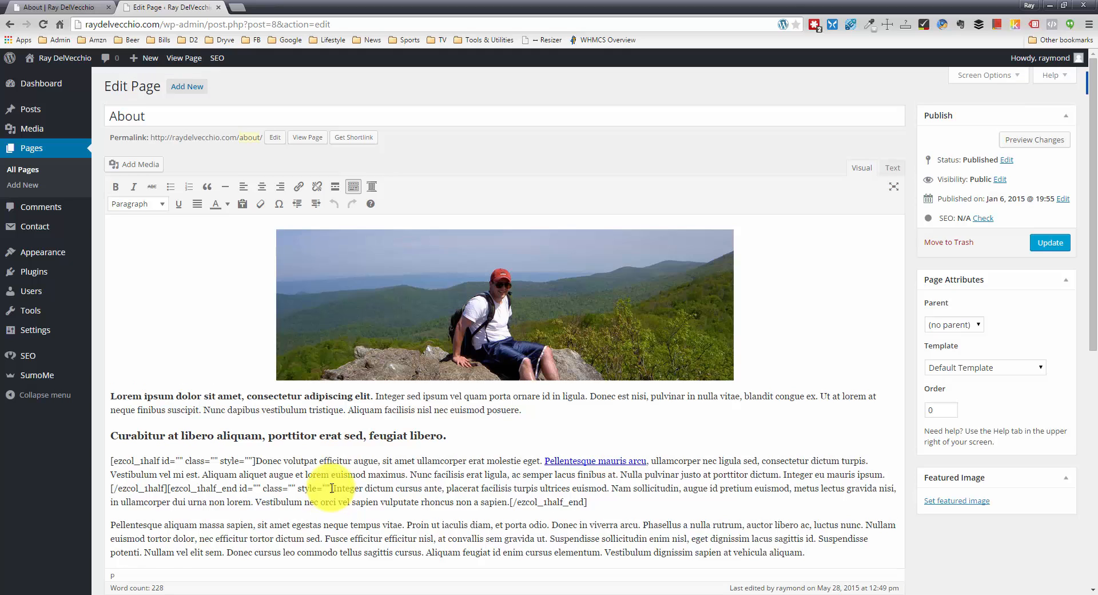